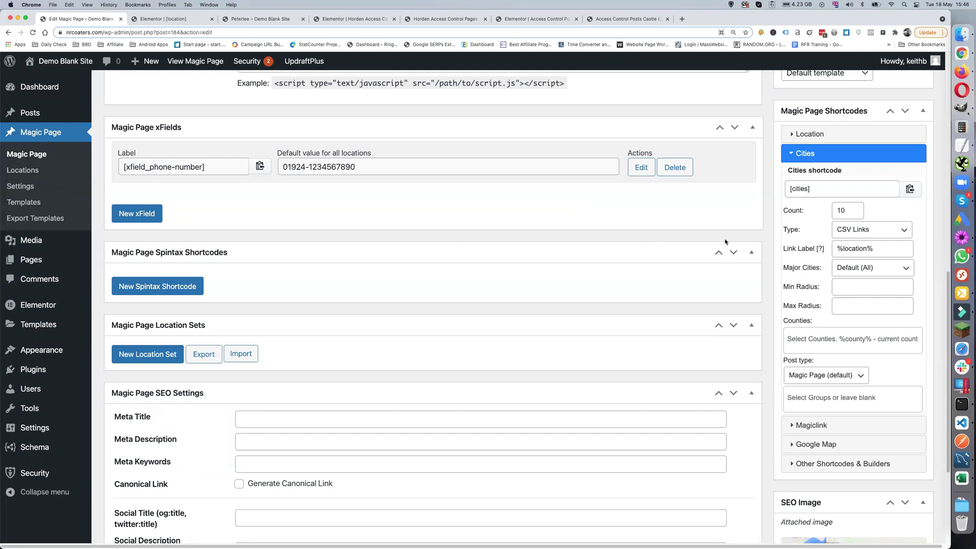
{"action": "left_click_drag", "start_coordinate": [820, 188], "coordinate": [788, 198]}
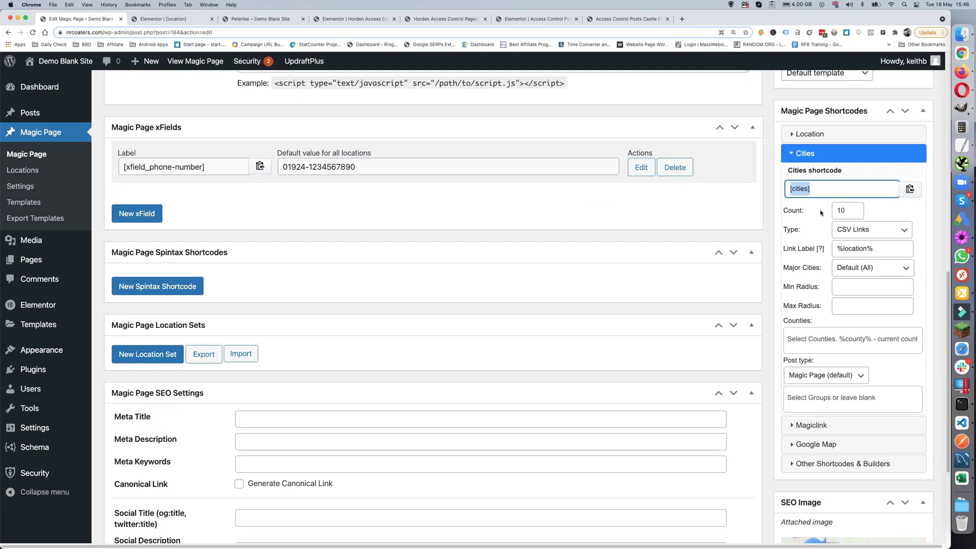
{"action": "left_click", "coordinate": [874, 247]}
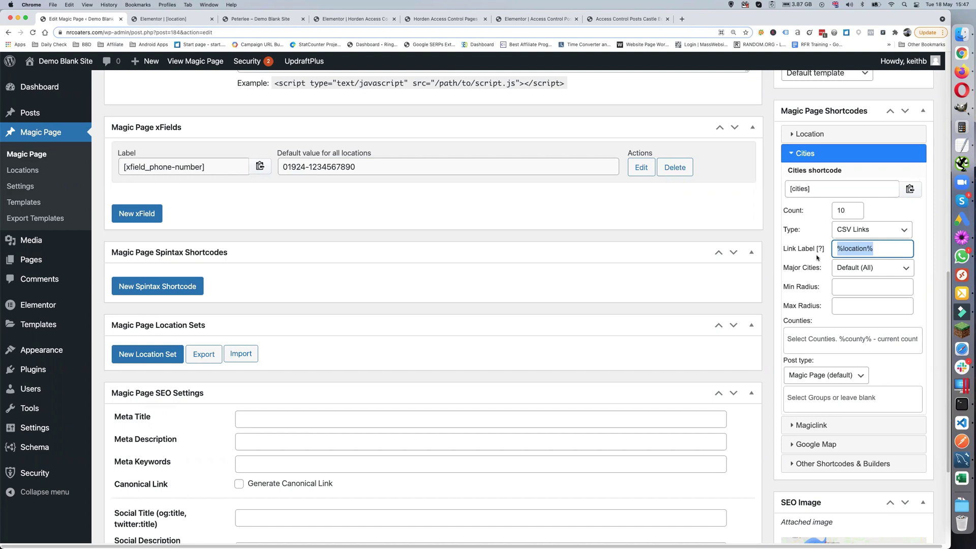
{"action": "left_click", "coordinate": [817, 189]}
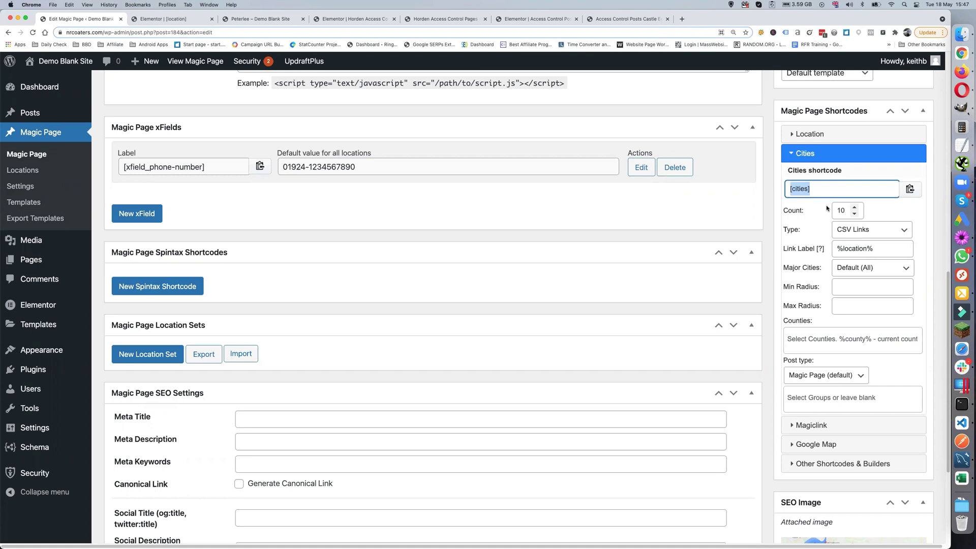
Try different Count values for the cities shortcode, such as 6, and return it to 10.
{"action": "left_click", "coordinate": [854, 208]}
{"action": "left_click", "coordinate": [854, 207]}
{"action": "left_click", "coordinate": [854, 207]}
{"action": "left_click", "coordinate": [854, 214]}
{"action": "left_click", "coordinate": [854, 214]}
{"action": "left_click", "coordinate": [854, 214]}
{"action": "left_click", "coordinate": [854, 213]}
{"action": "left_click", "coordinate": [854, 214]}
{"action": "left_click", "coordinate": [854, 214]}
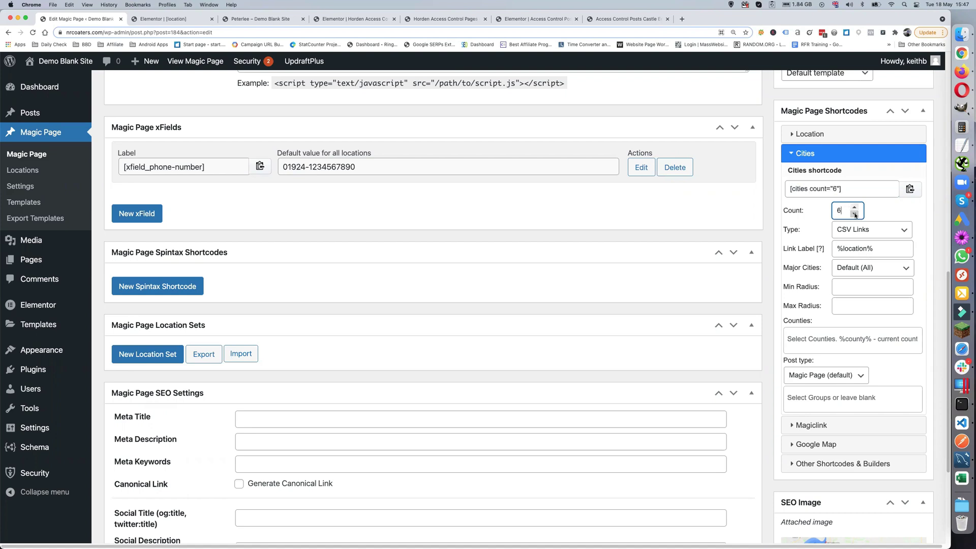
{"action": "left_click", "coordinate": [854, 208]}
{"action": "left_click", "coordinate": [854, 208]}
{"action": "left_click", "coordinate": [854, 208]}
{"action": "left_click", "coordinate": [857, 214]}
{"action": "left_click", "coordinate": [855, 208]}
Set the cities shortcode to the CSV Titles type with a count of 5 and copy it.
{"action": "left_click", "coordinate": [862, 232]}
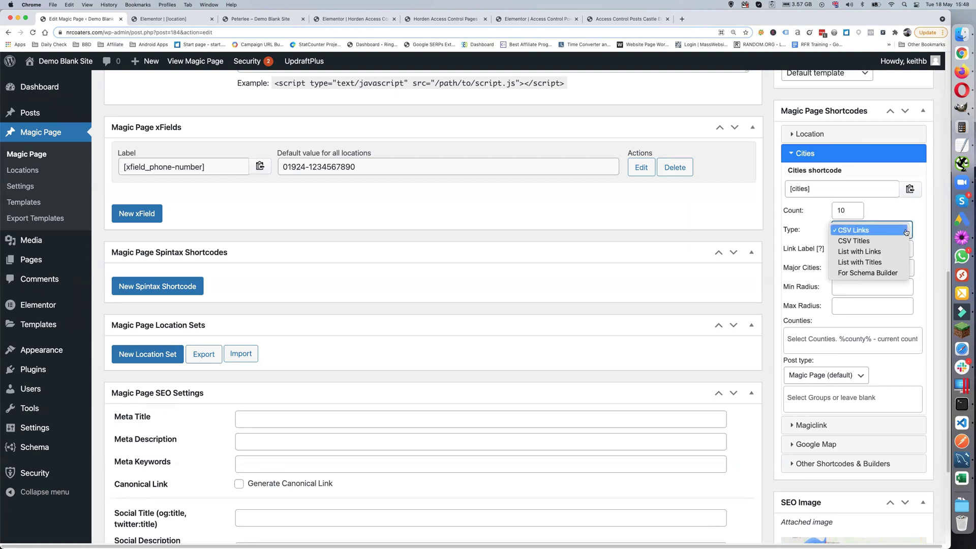
{"action": "left_click", "coordinate": [849, 242]}
{"action": "left_click", "coordinate": [854, 215]}
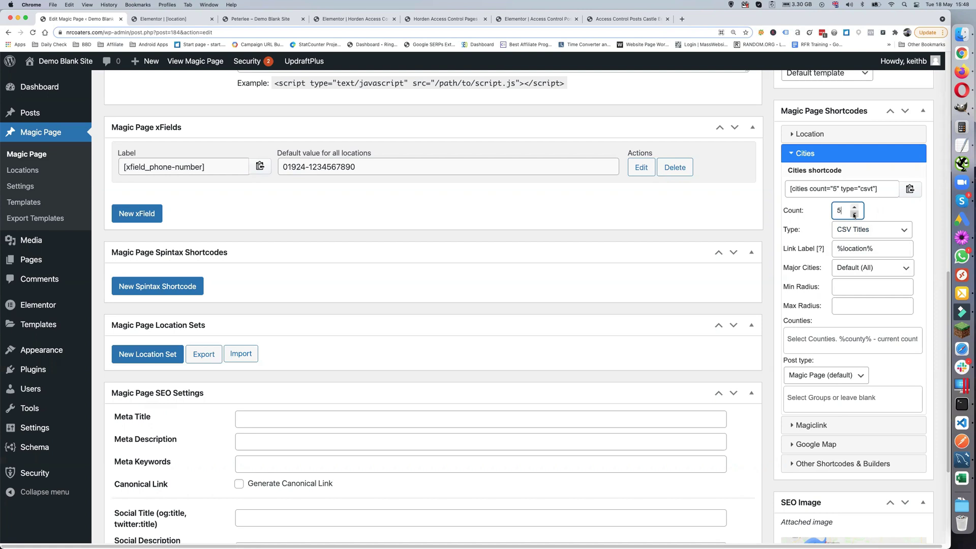
{"action": "left_click", "coordinate": [909, 189]}
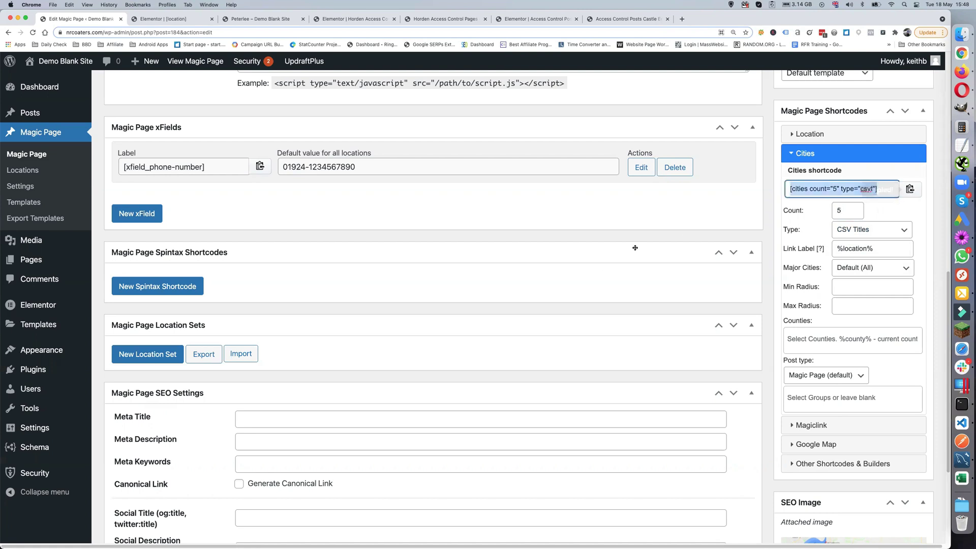
Fill the Meta Description with "Blah blah we also cover" followed by the copied [cities count="5" type="csvt"] shortcode.
{"action": "scroll", "coordinate": [598, 270], "scroll_direction": "down", "scroll_amount": 5}
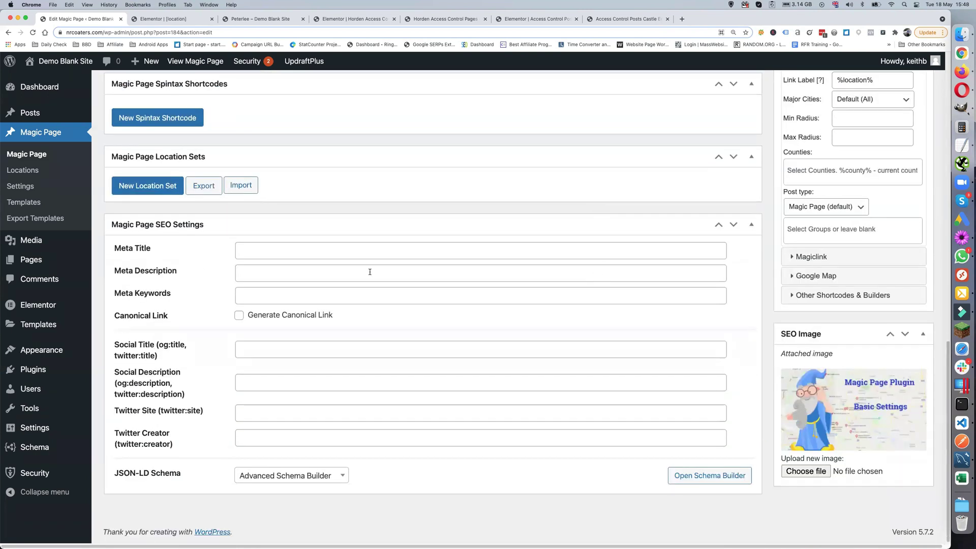
{"action": "left_click", "coordinate": [275, 271]}
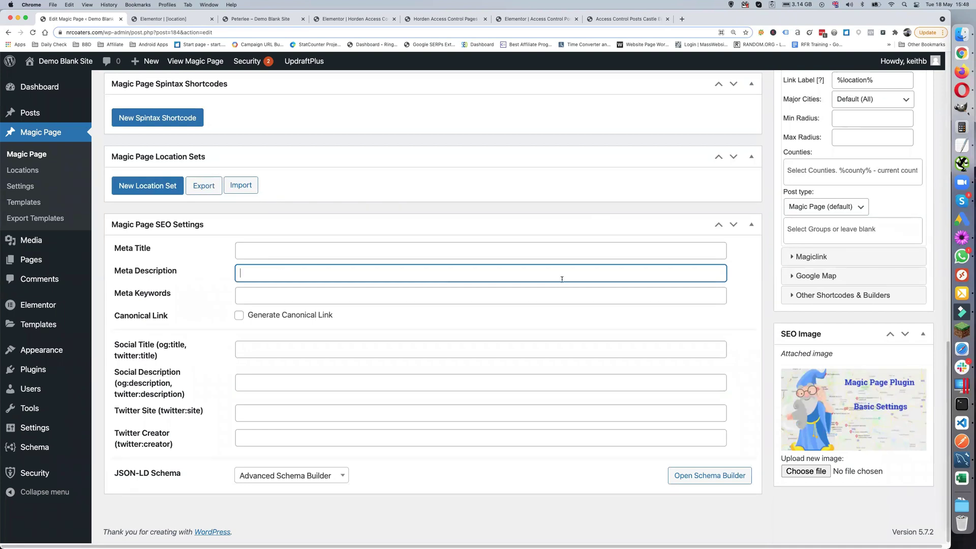
{"action": "type", "text": "Blah blah we also cover"}
{"action": "key", "text": "super+v"}
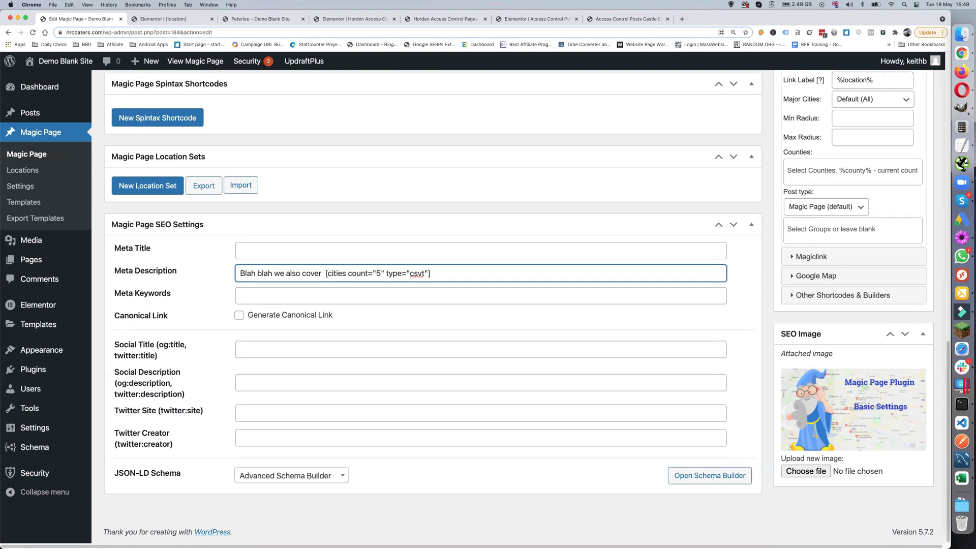
Try the List with Links, CSV Links and List with Titles types for the cities shortcode.
{"action": "scroll", "coordinate": [562, 279], "scroll_direction": "up", "scroll_amount": 1}
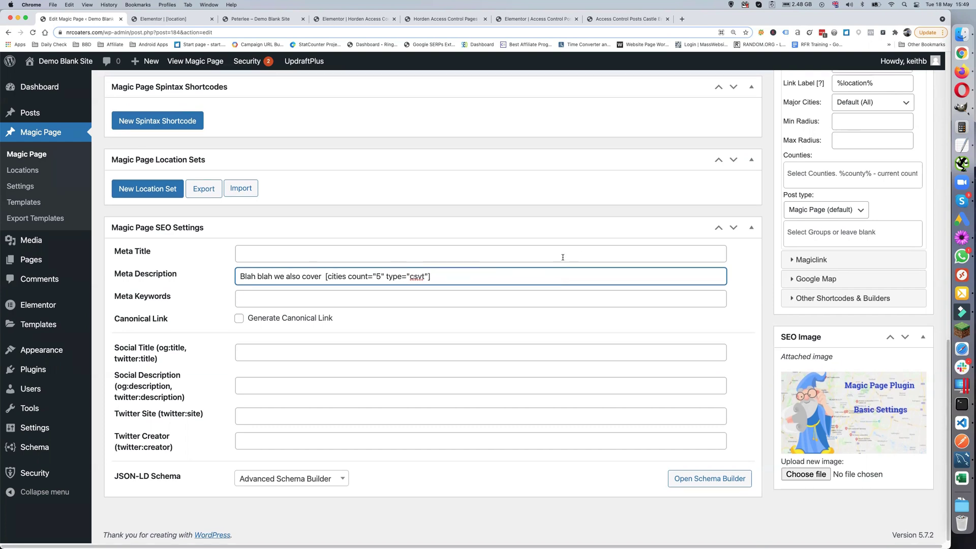
{"action": "scroll", "coordinate": [488, 271], "scroll_direction": "up", "scroll_amount": 1}
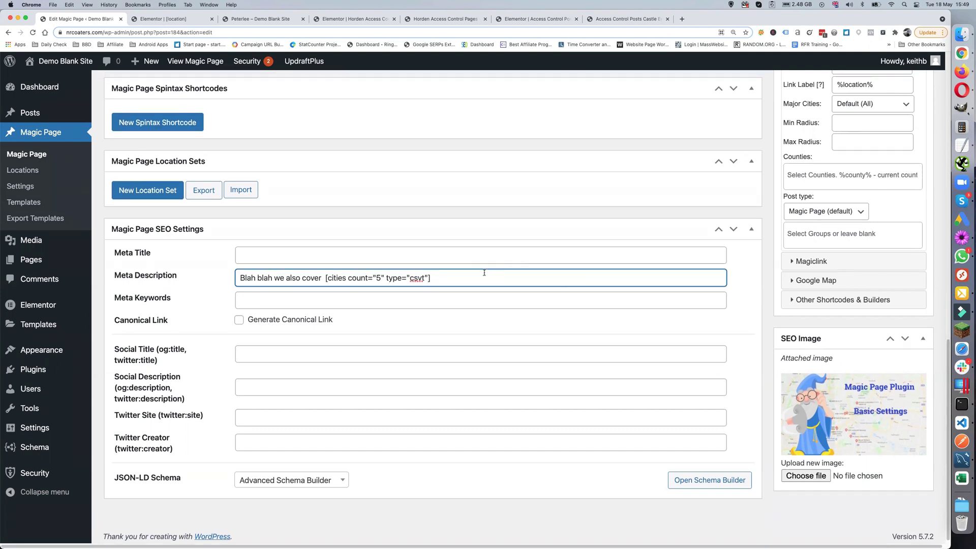
{"action": "scroll", "coordinate": [825, 218], "scroll_direction": "up", "scroll_amount": 5}
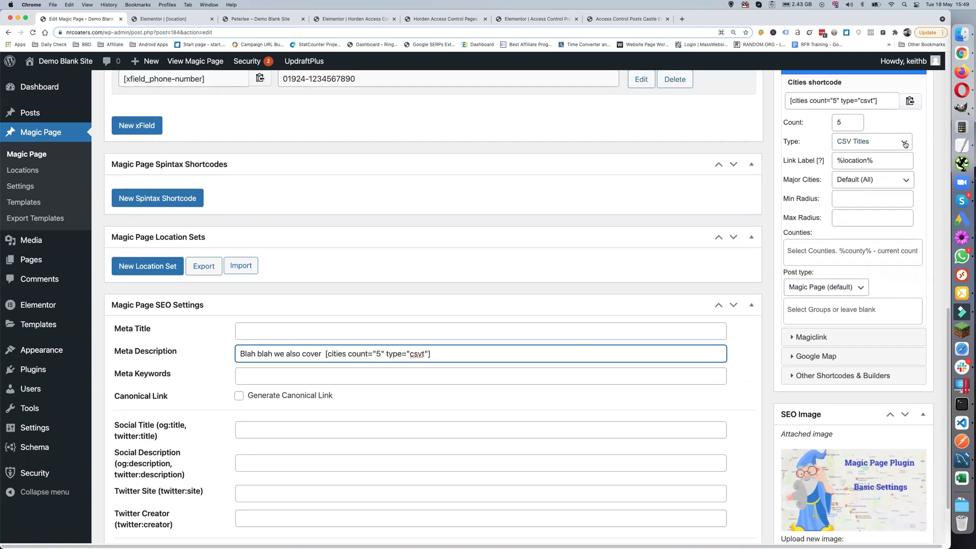
{"action": "left_click", "coordinate": [902, 143]}
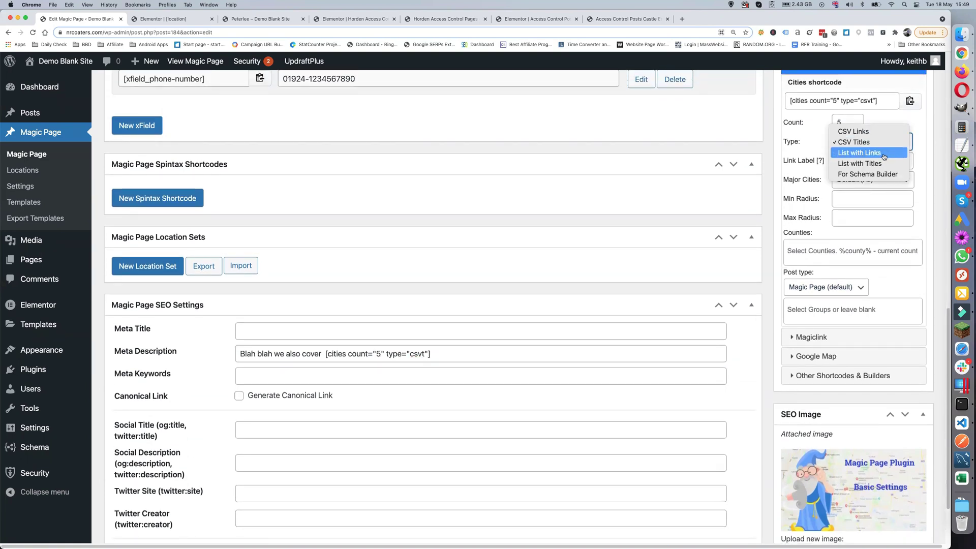
{"action": "left_click", "coordinate": [884, 154]}
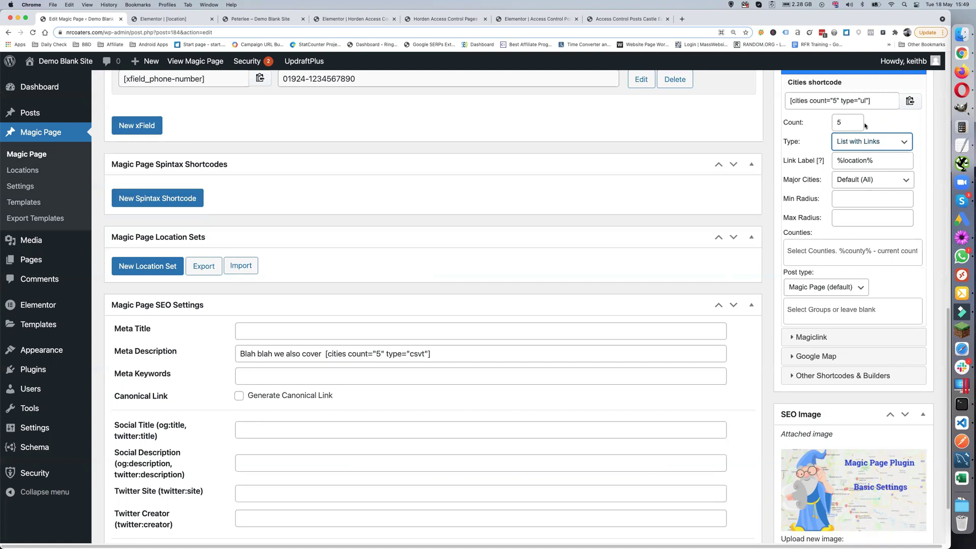
{"action": "left_click", "coordinate": [903, 145]}
{"action": "left_click", "coordinate": [876, 123]}
{"action": "left_click", "coordinate": [867, 143]}
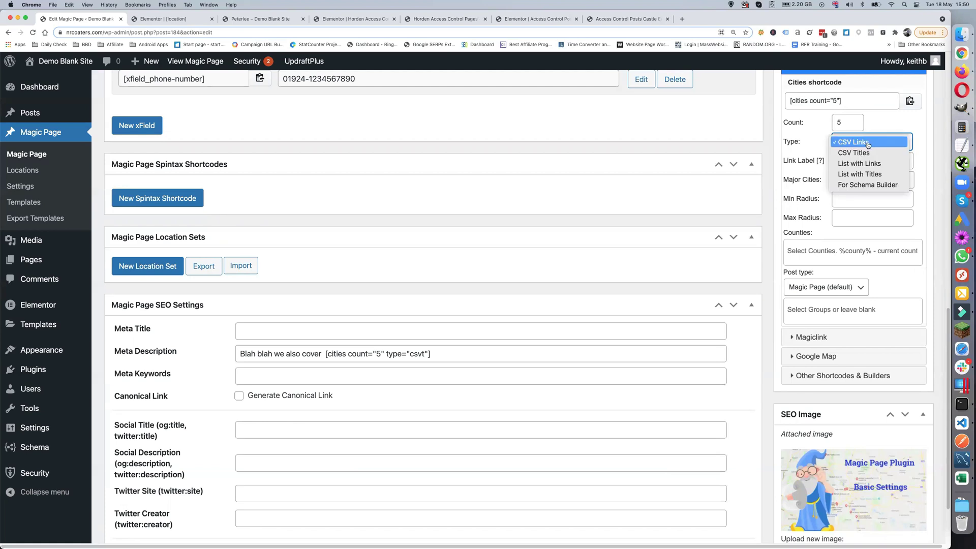
{"action": "left_click", "coordinate": [867, 163]}
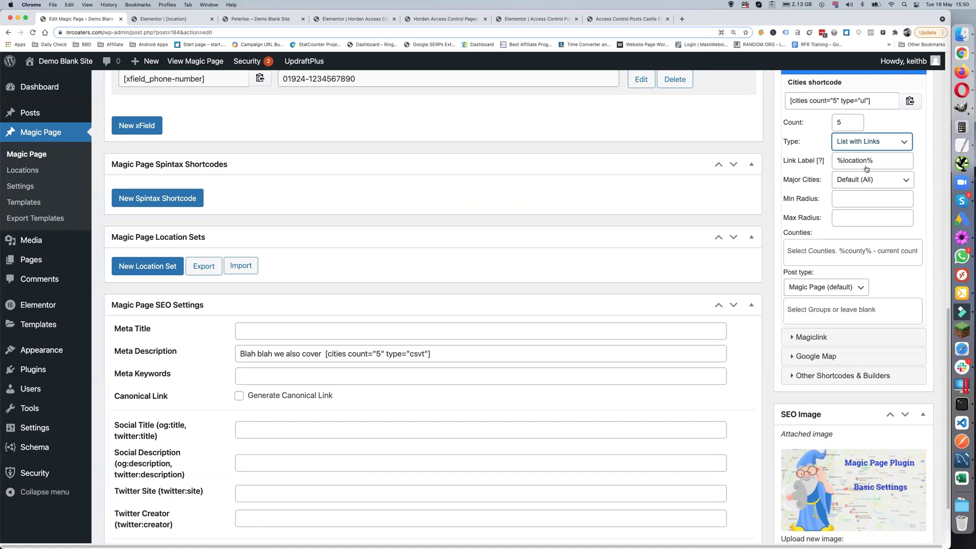
{"action": "left_click", "coordinate": [904, 144]}
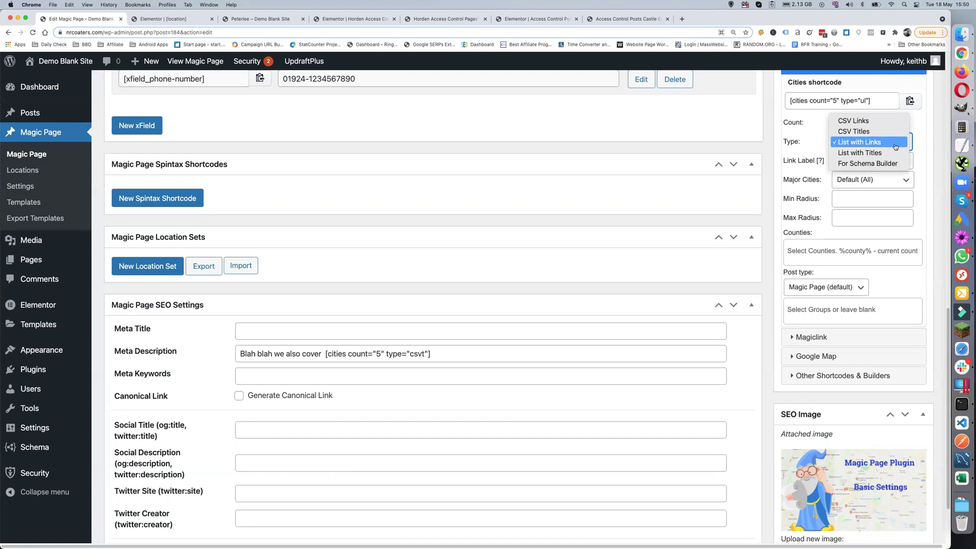
{"action": "left_click", "coordinate": [891, 154]}
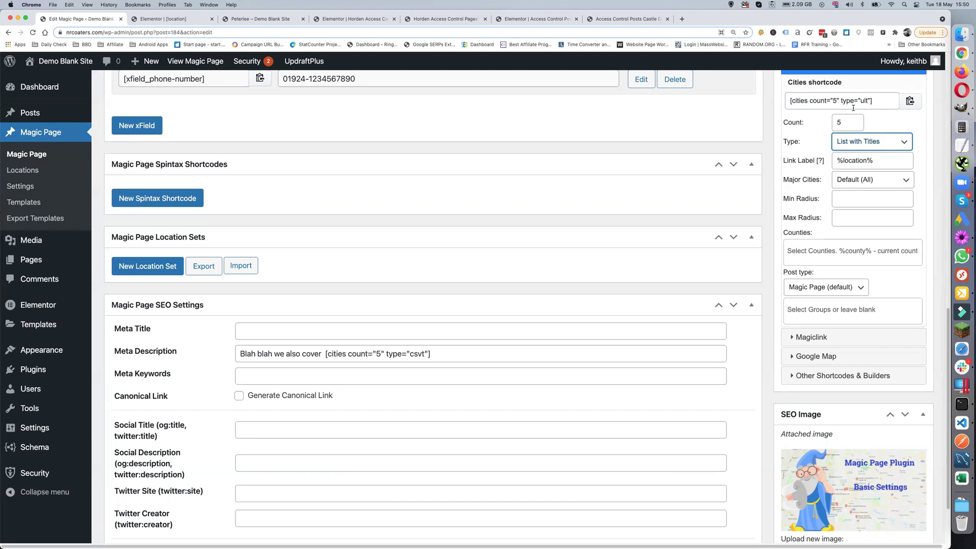
Set the cities shortcode type to For Schema Builder and open the JSON-LD Schema Builder to examine its areaServed node.
{"action": "left_click", "coordinate": [906, 143]}
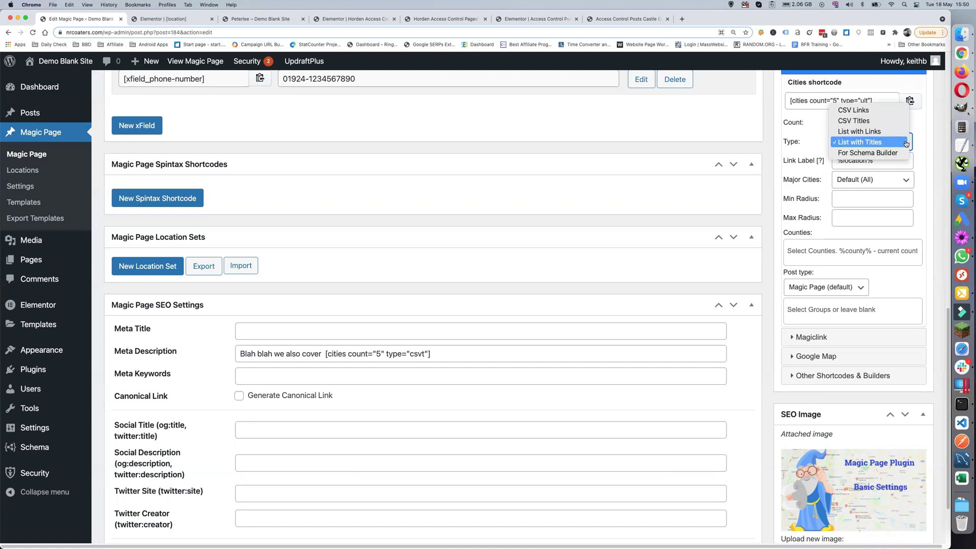
{"action": "left_click", "coordinate": [854, 154]}
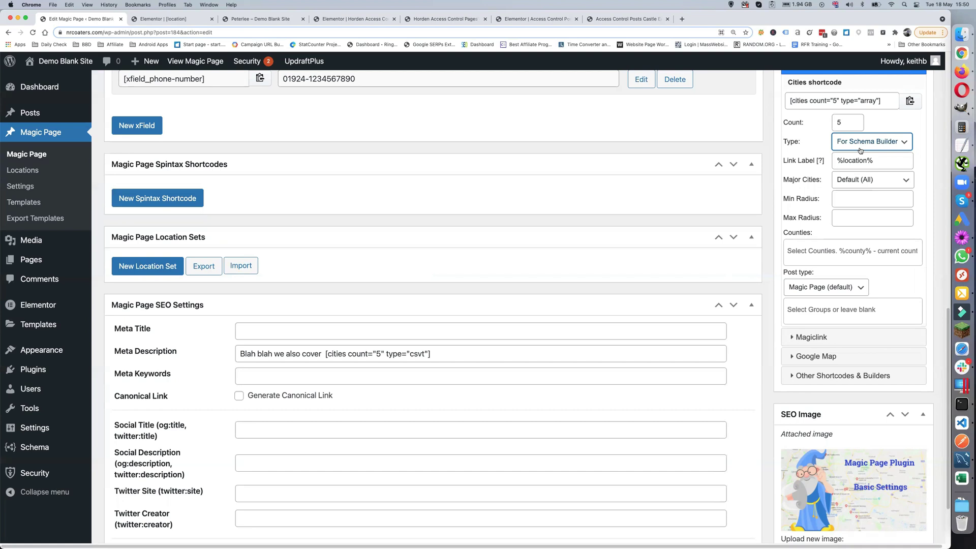
{"action": "scroll", "coordinate": [505, 312], "scroll_direction": "down", "scroll_amount": 1}
{"action": "scroll", "coordinate": [505, 311], "scroll_direction": "down", "scroll_amount": 3}
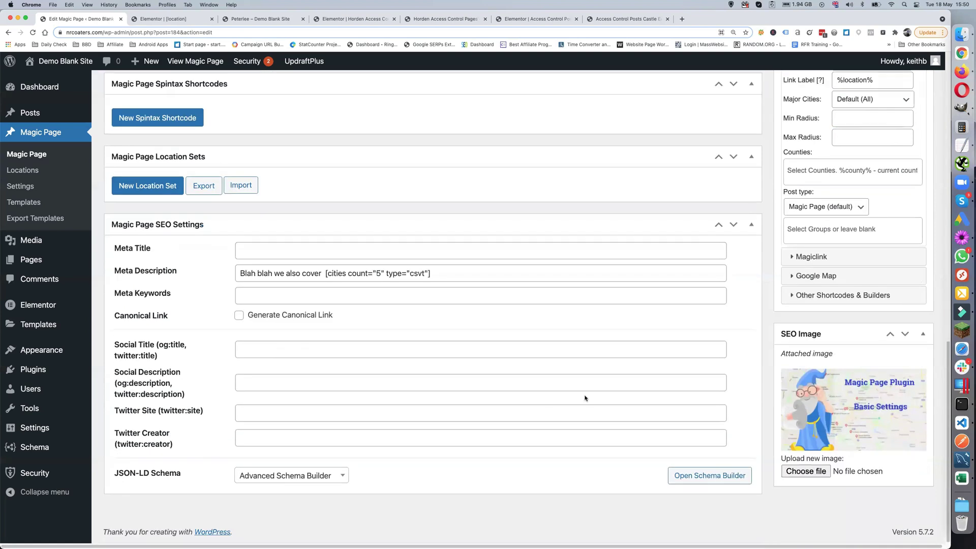
{"action": "left_click", "coordinate": [724, 476]}
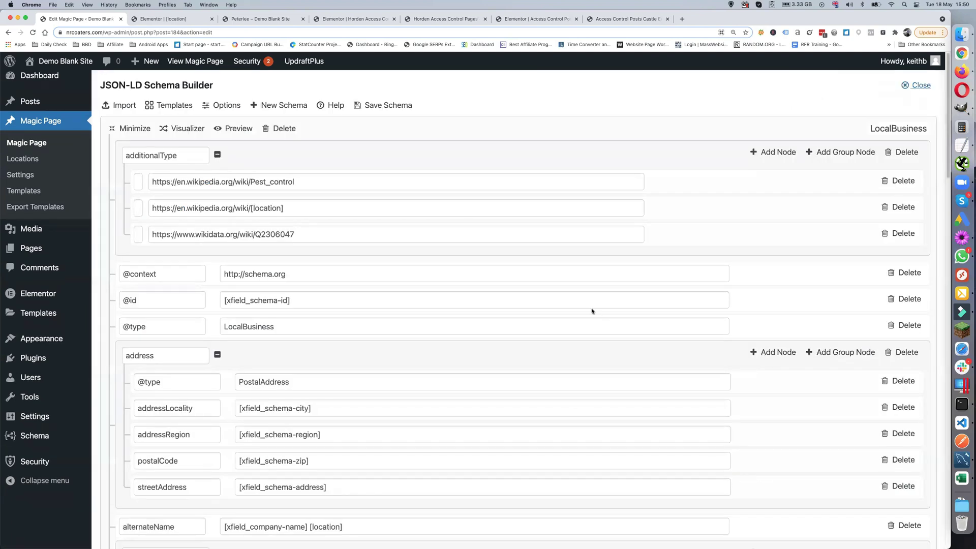
{"action": "scroll", "coordinate": [476, 300], "scroll_direction": "down", "scroll_amount": 3}
{"action": "scroll", "coordinate": [475, 300], "scroll_direction": "down", "scroll_amount": 5}
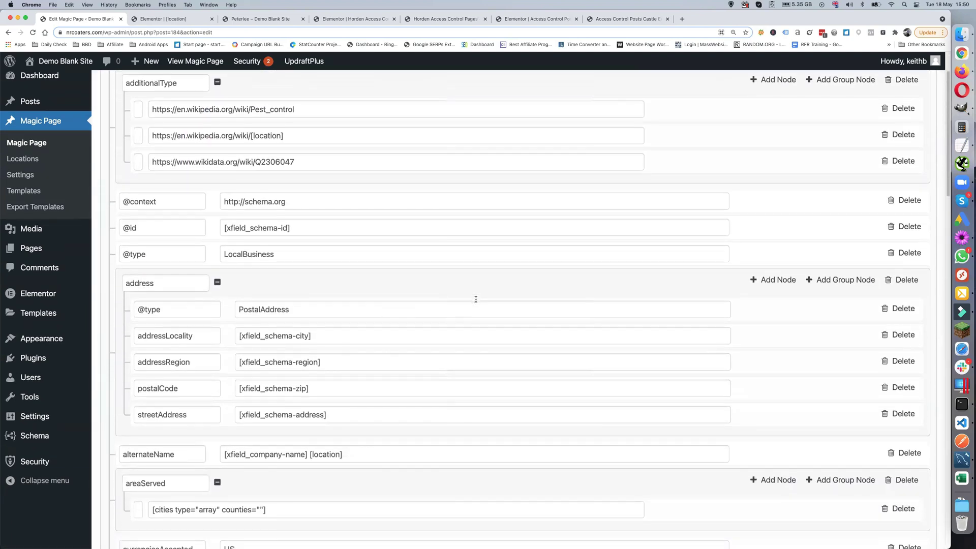
{"action": "scroll", "coordinate": [475, 300], "scroll_direction": "down", "scroll_amount": 2}
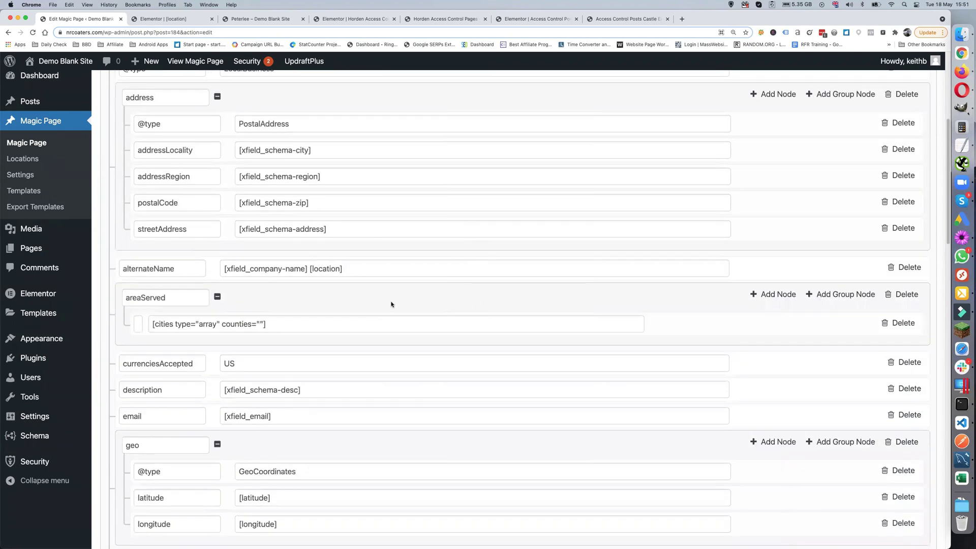
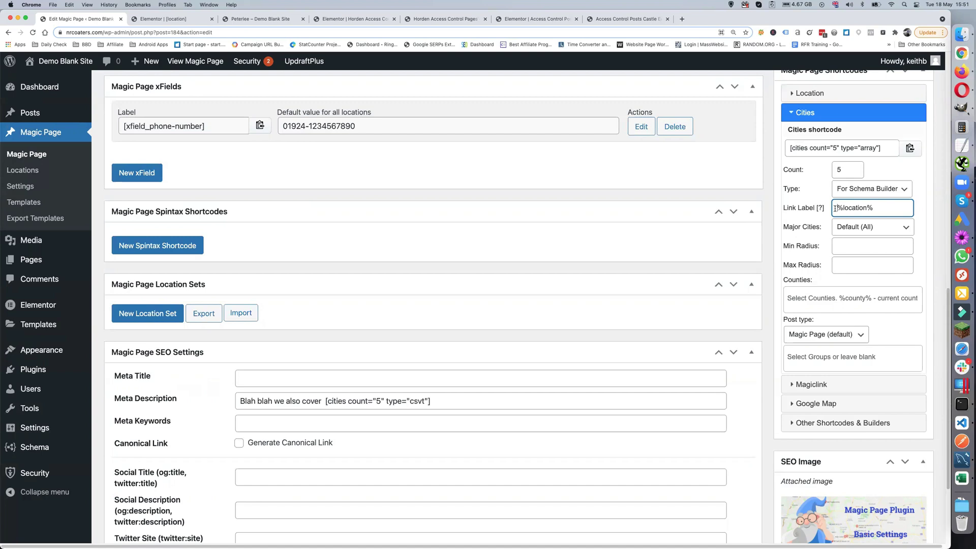
Try a spintax link label for the cities shortcode that alternates between Access Control and Residential locksmith.
{"action": "left_click", "coordinate": [834, 208]}
{"action": "type", "text": "{Accss"}
{"action": "left_click", "coordinate": [853, 208]}
{"action": "type", "text": "e"}
{"action": "type", "text": "s"}
{"action": "type", "text": " Control"}
{"action": "type", "text": "|Res"}
{"action": "type", "text": "idential"}
{"action": "type", "text": " lock"}
{"action": "type", "text": "smith"}
{"action": "type", "text": "}"}
{"action": "type", "text": "||"}
{"action": "key", "text": "ctrl+z"}
{"action": "key", "text": "ctrl+z"}
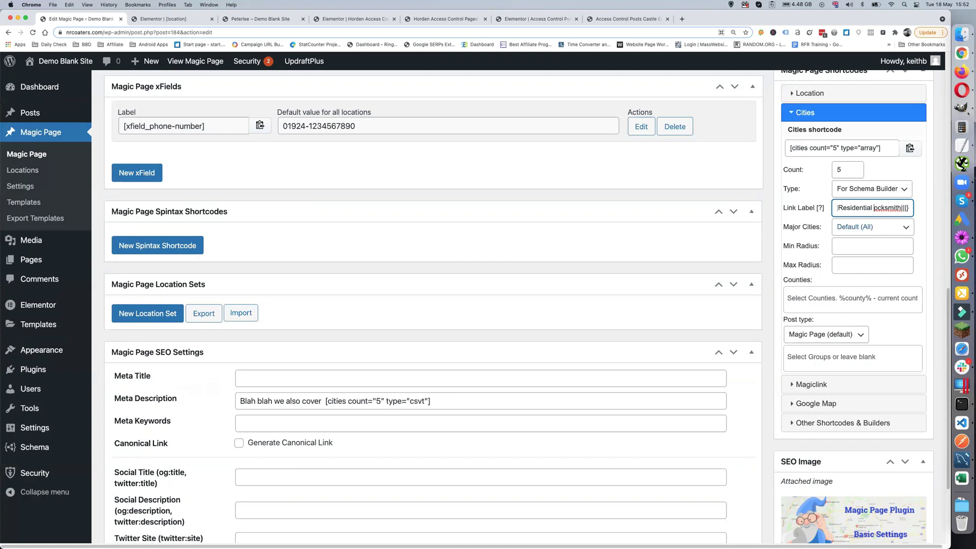
Remove the spintax text from the link label, leaving only %location%.
{"action": "left_click_drag", "start_coordinate": [903, 211], "coordinate": [815, 207]}
{"action": "key", "text": "BackSpace"}
{"action": "key", "text": "Delete"}
Try Only Major Cities for the shortcode's major cities filter and settle on Exclude Major Cities.
{"action": "left_click", "coordinate": [906, 229]}
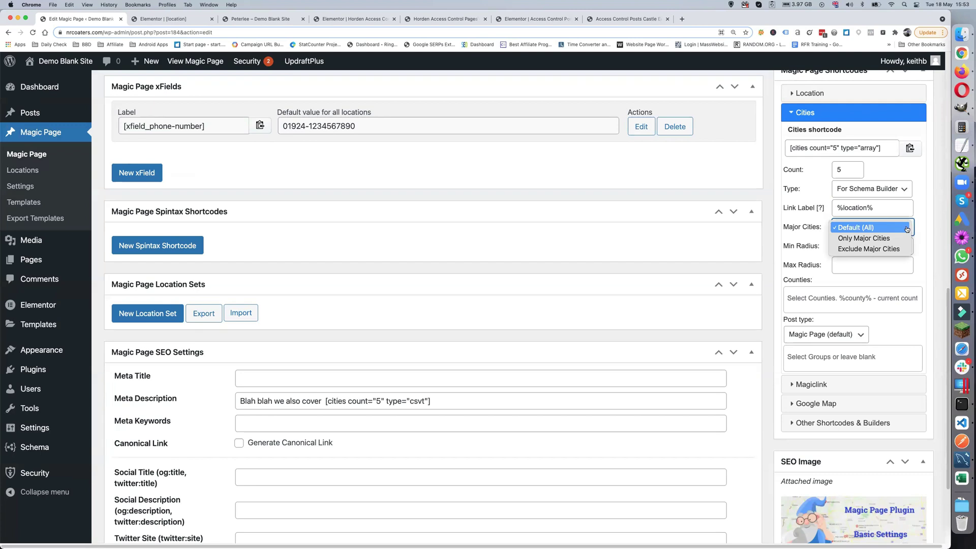
{"action": "left_click", "coordinate": [849, 239]}
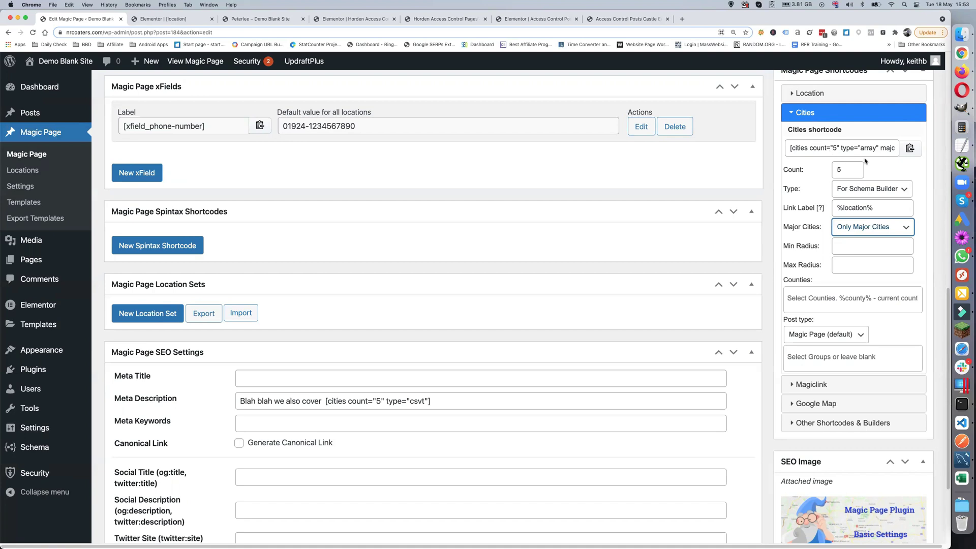
{"action": "left_click", "coordinate": [906, 228]}
{"action": "left_click", "coordinate": [896, 238]}
Set the cities shortcode's minimum radius to 5 and its maximum radius to 7.
{"action": "left_click", "coordinate": [852, 247]}
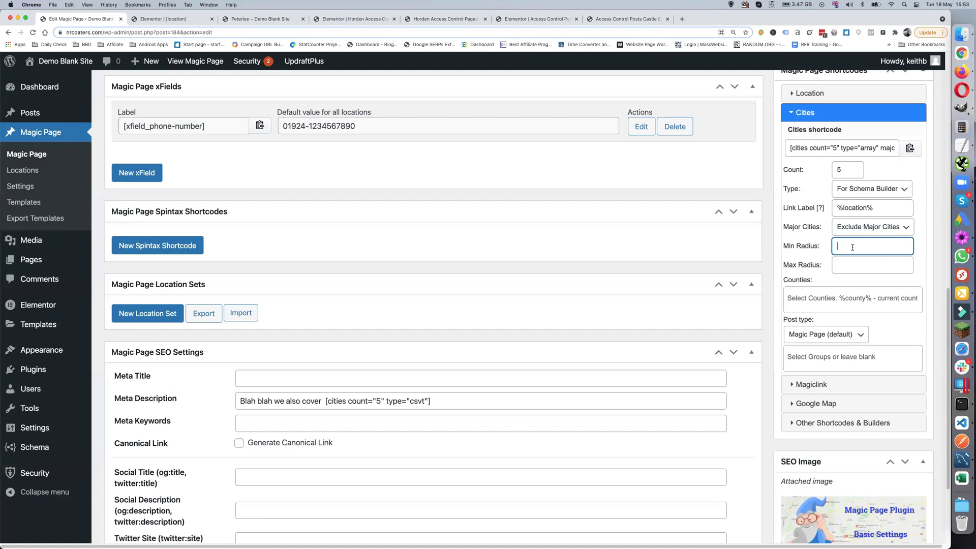
{"action": "type", "text": "5"}
{"action": "left_click", "coordinate": [861, 266]}
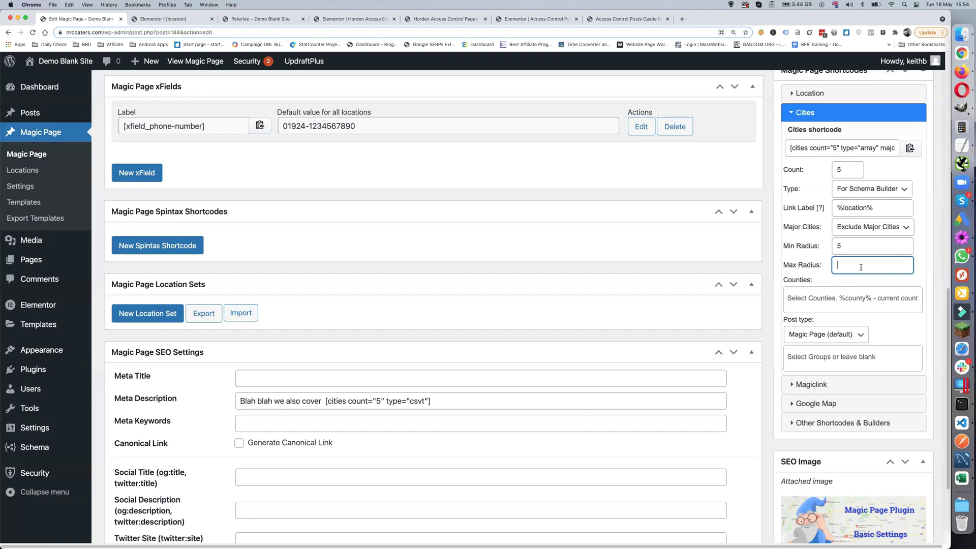
{"action": "type", "text": "7"}
{"action": "left_click", "coordinate": [839, 170]}
{"action": "double_click", "coordinate": [839, 170]}
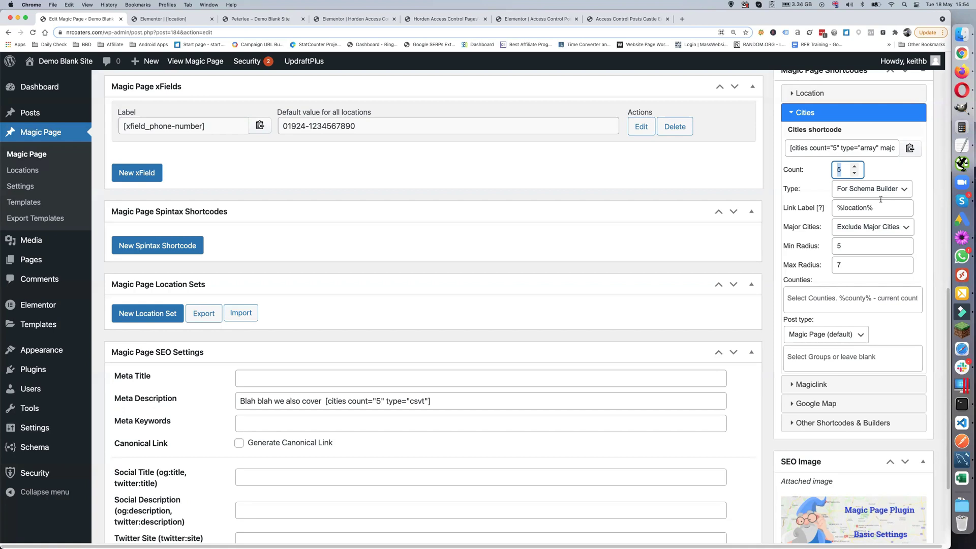
{"action": "left_click", "coordinate": [840, 246]}
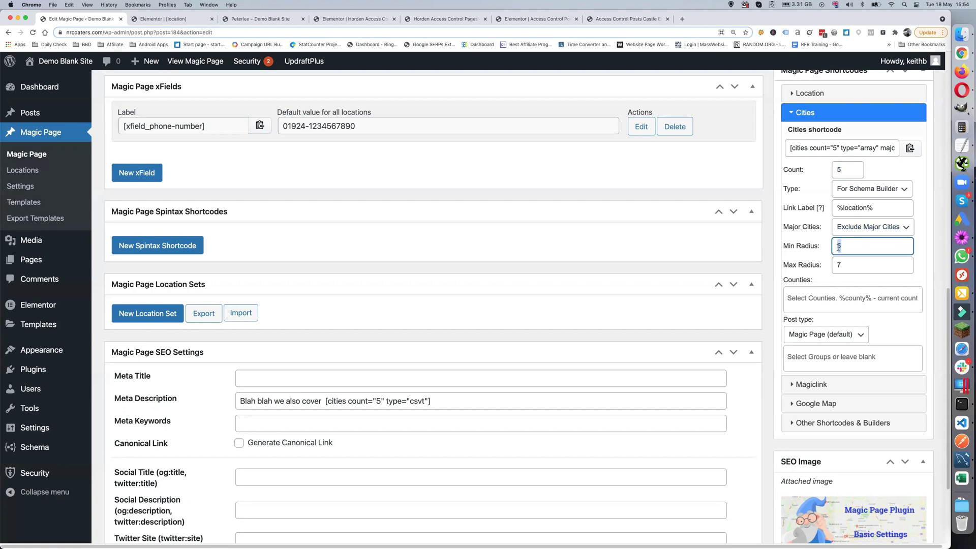
{"action": "left_click", "coordinate": [837, 265]}
{"action": "double_click", "coordinate": [837, 245]}
{"action": "double_click", "coordinate": [835, 263]}
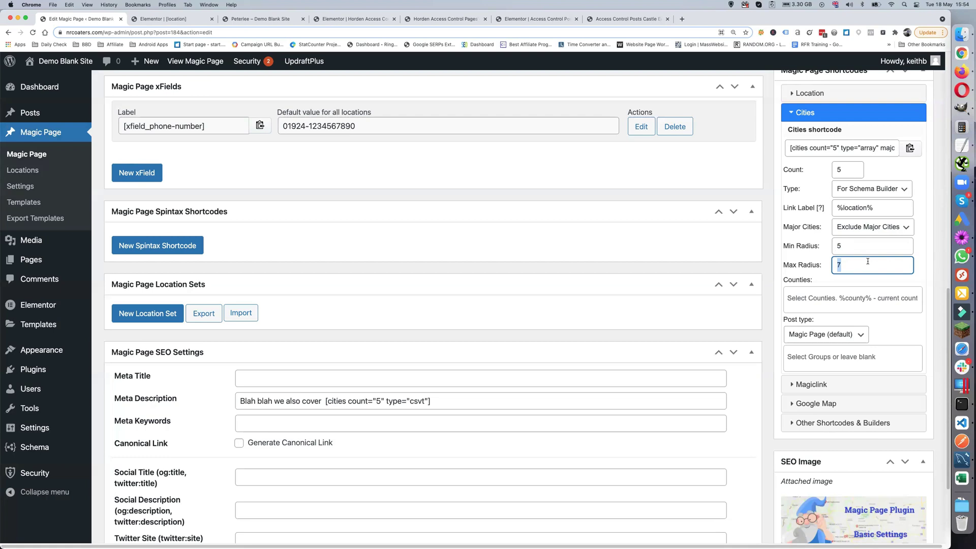
Try Durham as the cities shortcode's county filter, then remove it.
{"action": "left_click", "coordinate": [795, 298]}
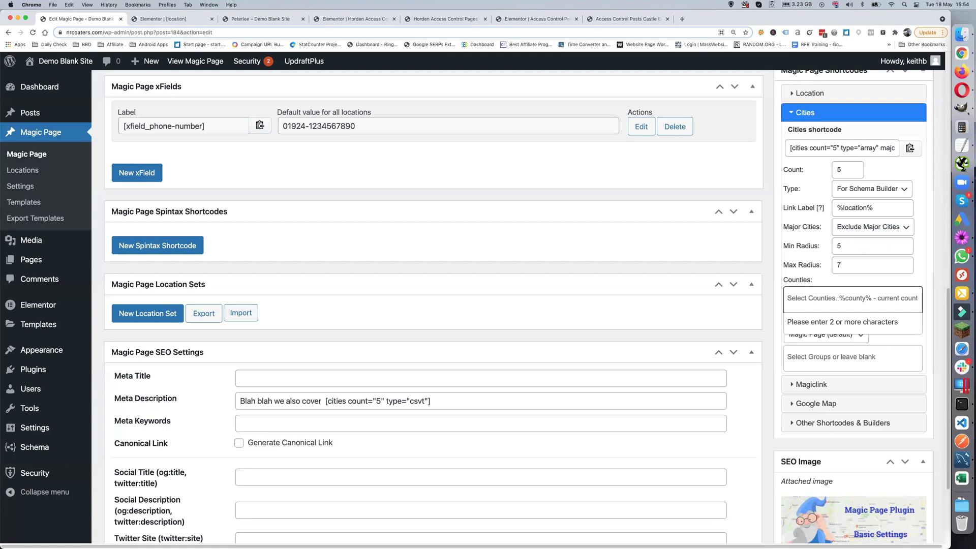
{"action": "type", "text": "du"}
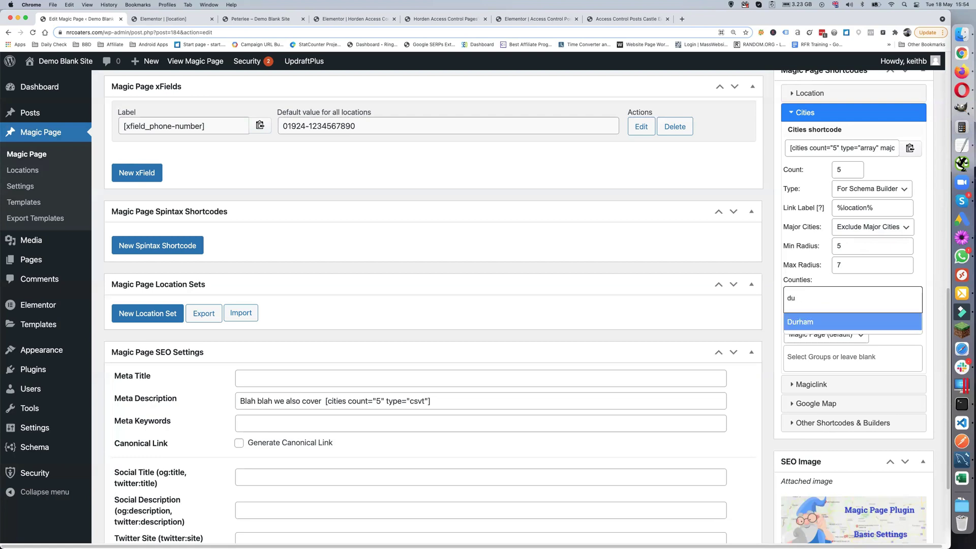
{"action": "left_click", "coordinate": [810, 320]}
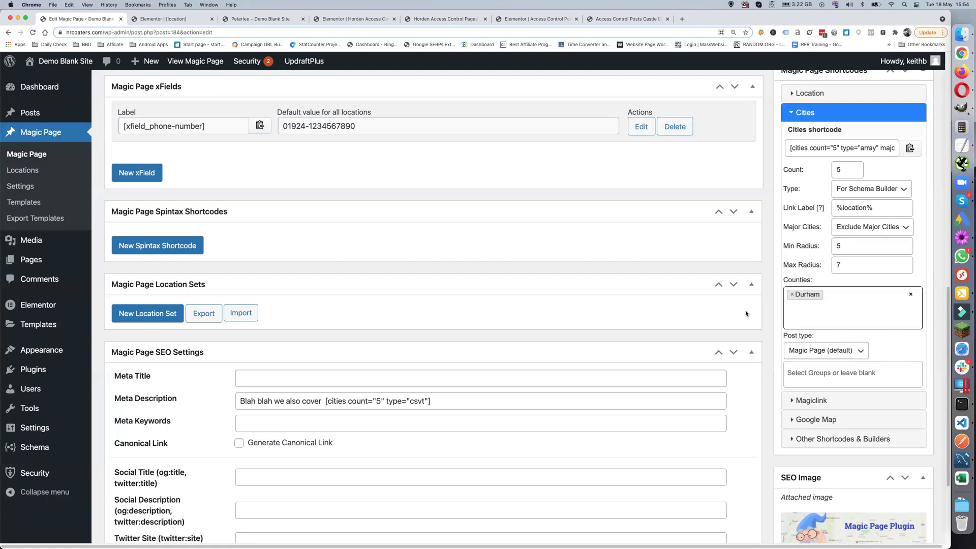
{"action": "left_click", "coordinate": [791, 295]}
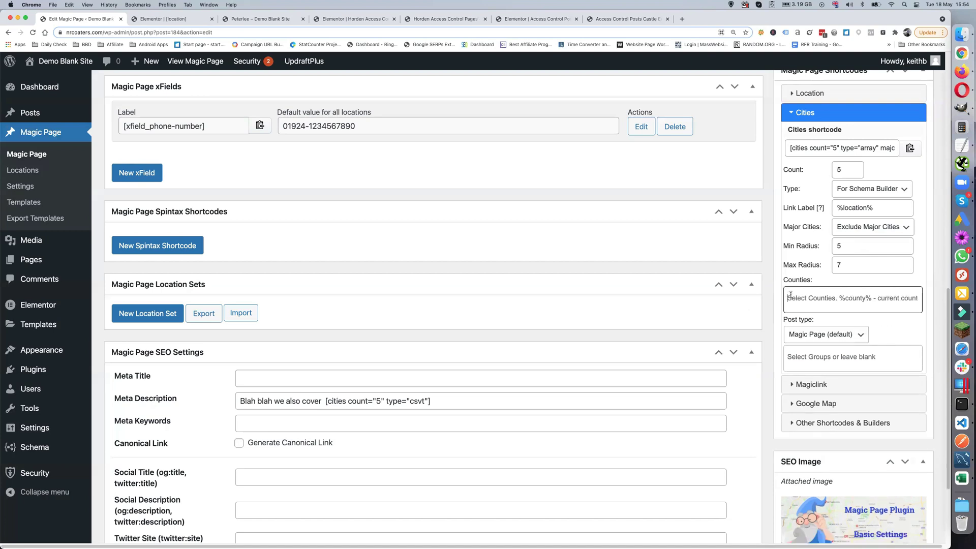
Limit the cities shortcode to the current county by choosing %county% as the counties filter.
{"action": "type", "text": "%"}
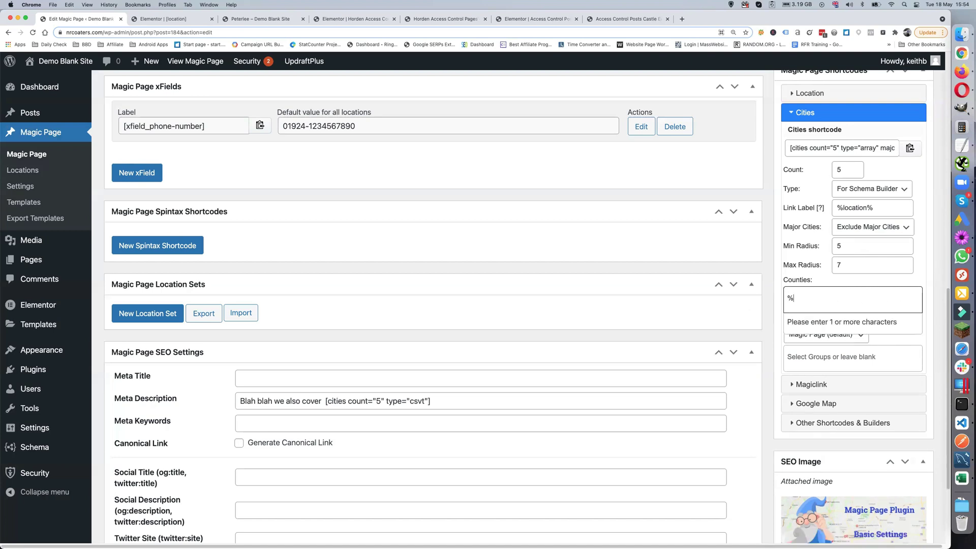
{"action": "type", "text": "Dur"}
{"action": "key", "text": "BackSpace"}
{"action": "key", "text": "BackSpace"}
{"action": "key", "text": "BackSpace"}
{"action": "type", "text": "cou"}
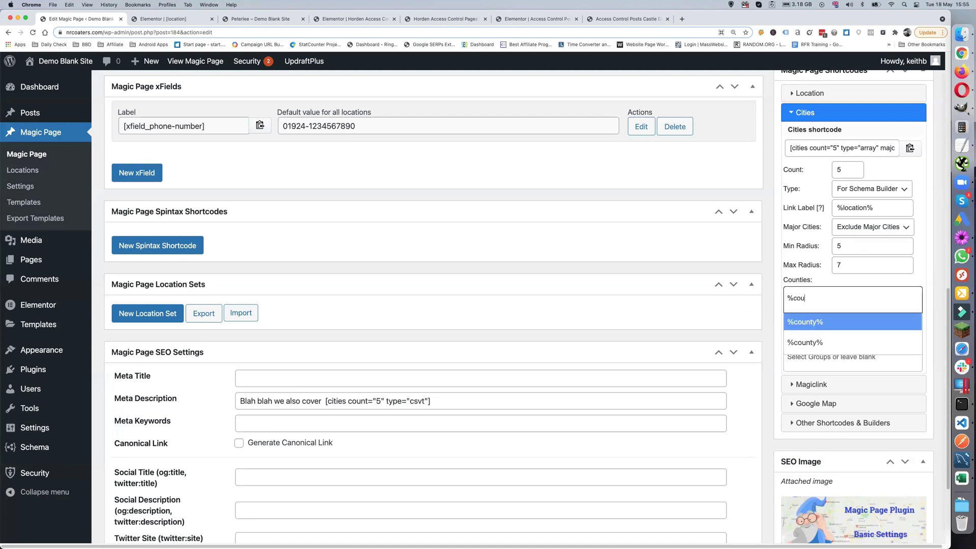
{"action": "left_click", "coordinate": [816, 319]}
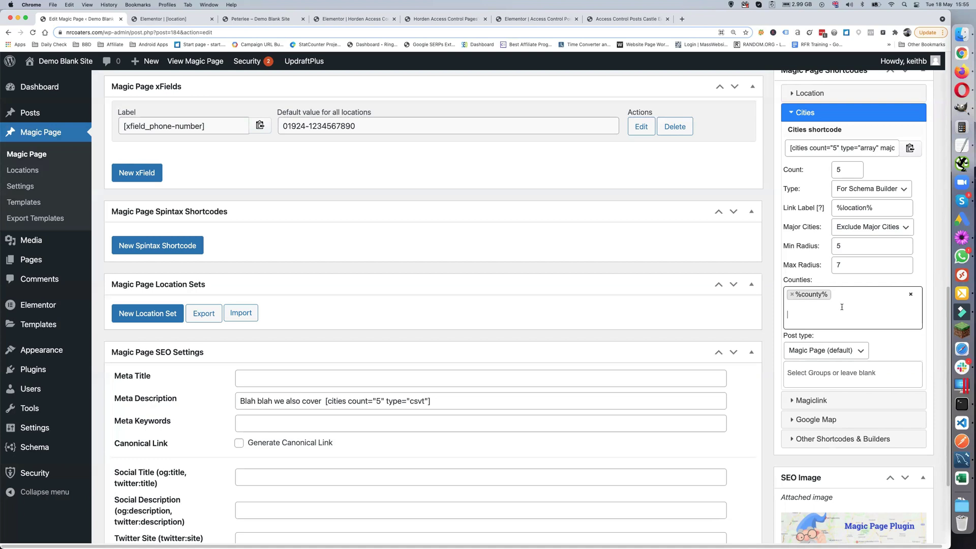
Set the cities shortcode's post type to Posts & Pages.
{"action": "left_click", "coordinate": [838, 300]}
{"action": "left_click", "coordinate": [860, 352]}
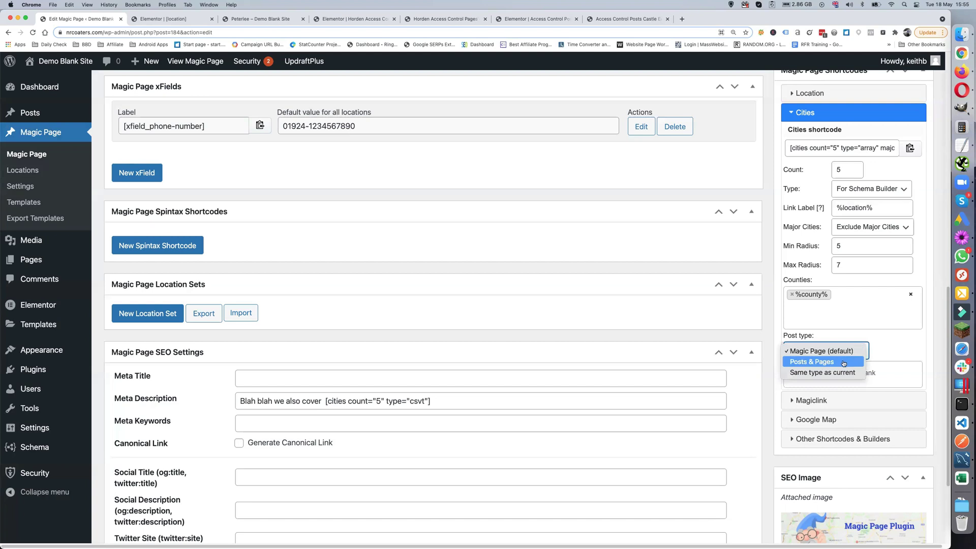
{"action": "left_click", "coordinate": [842, 361]}
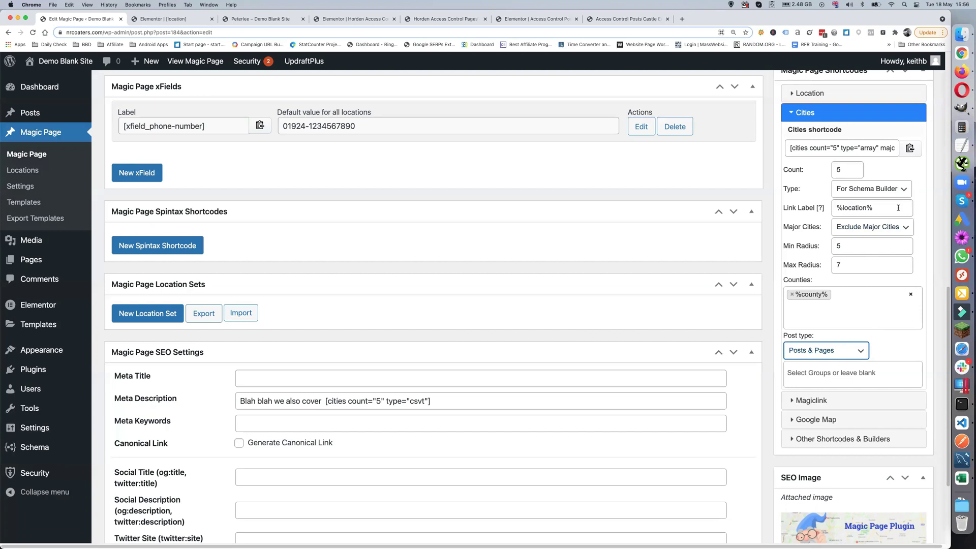
Reset the major cities filter to Default (All) and set the shortcode's type to CSV Links.
{"action": "left_click", "coordinate": [905, 227]}
{"action": "key", "text": "Escape"}
{"action": "left_click", "coordinate": [898, 191]}
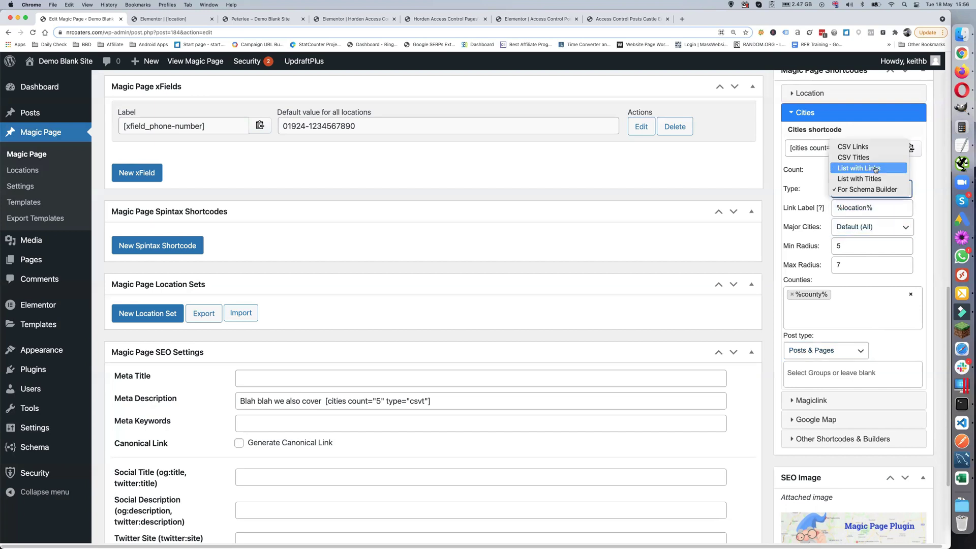
{"action": "left_click", "coordinate": [870, 153]}
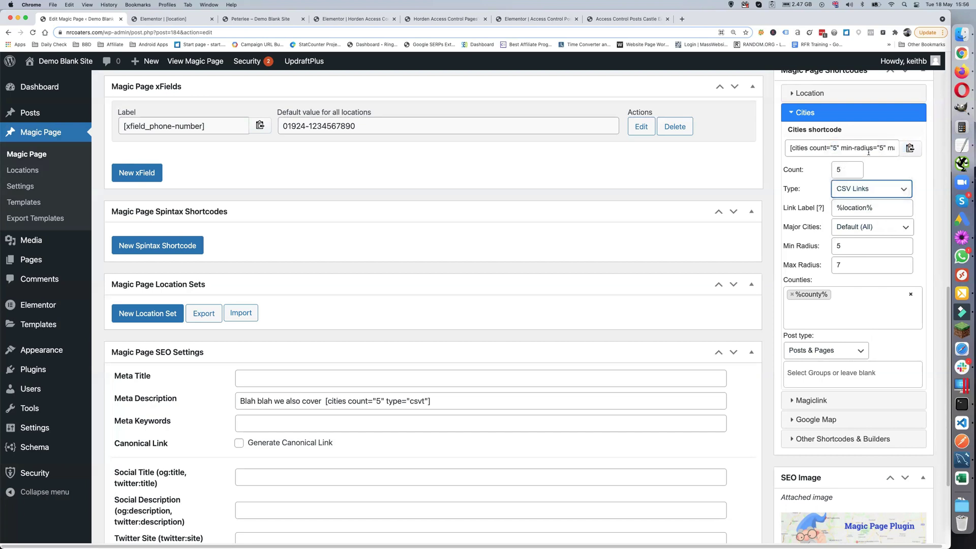
Clear the minimum and maximum radius and remove %county% from the counties filter.
{"action": "double_click", "coordinate": [879, 244]}
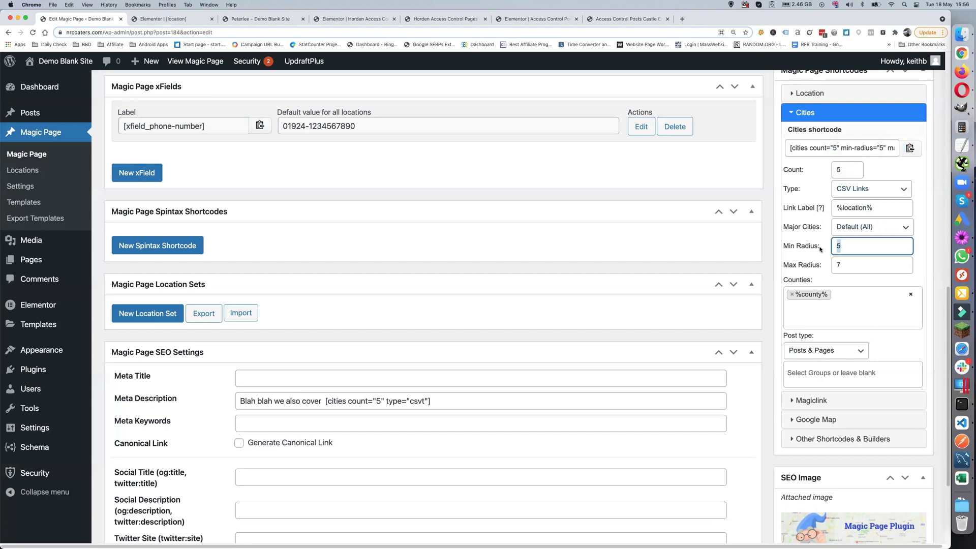
{"action": "key", "text": "BackSpace"}
{"action": "key", "text": "Tab"}
{"action": "key", "text": "BackSpace"}
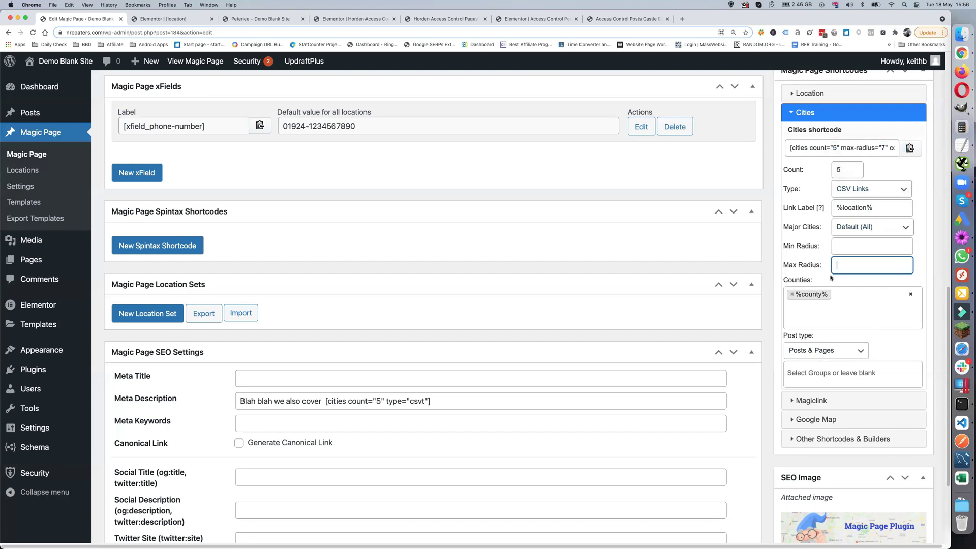
{"action": "left_click", "coordinate": [791, 294]}
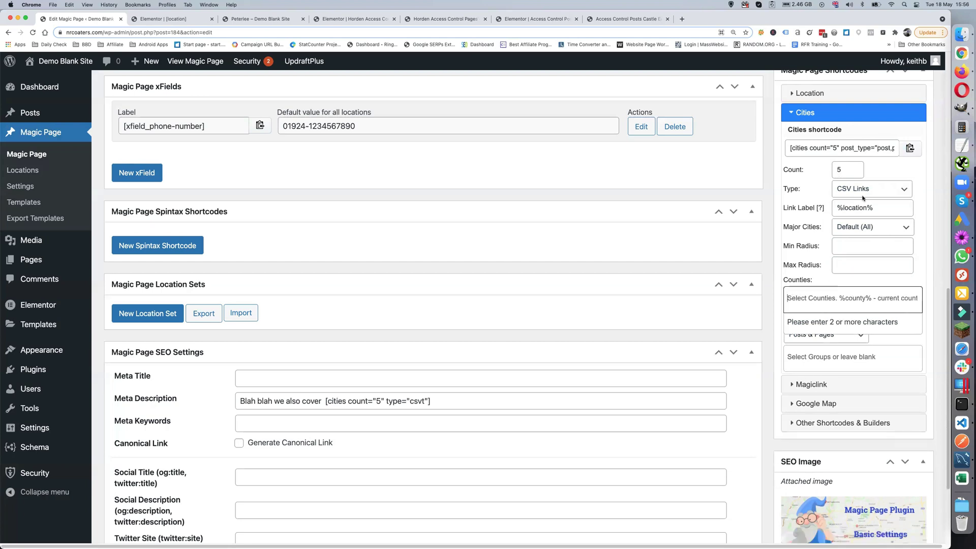
Edit the generated cities shortcode text by hand so that post_type contains only "page".
{"action": "left_click", "coordinate": [875, 147]}
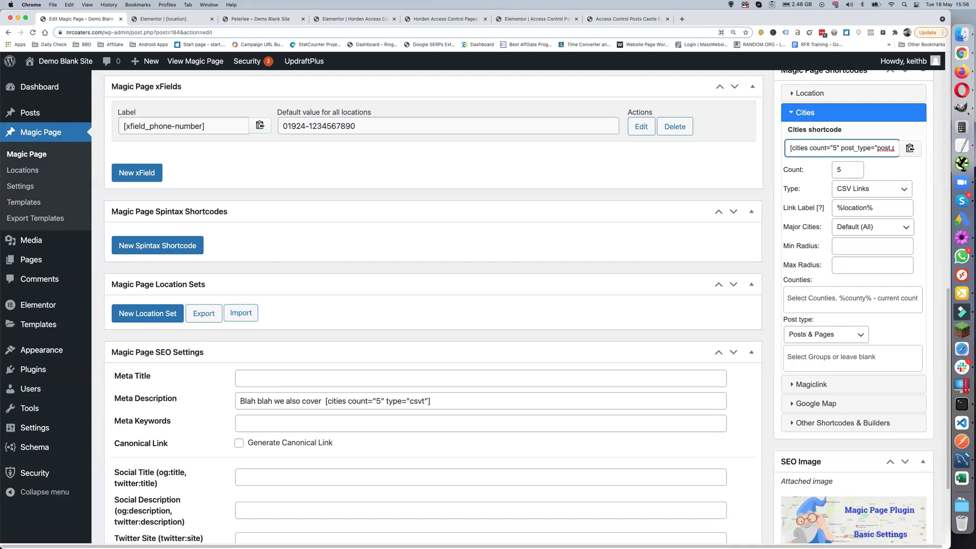
{"action": "left_click", "coordinate": [884, 148]}
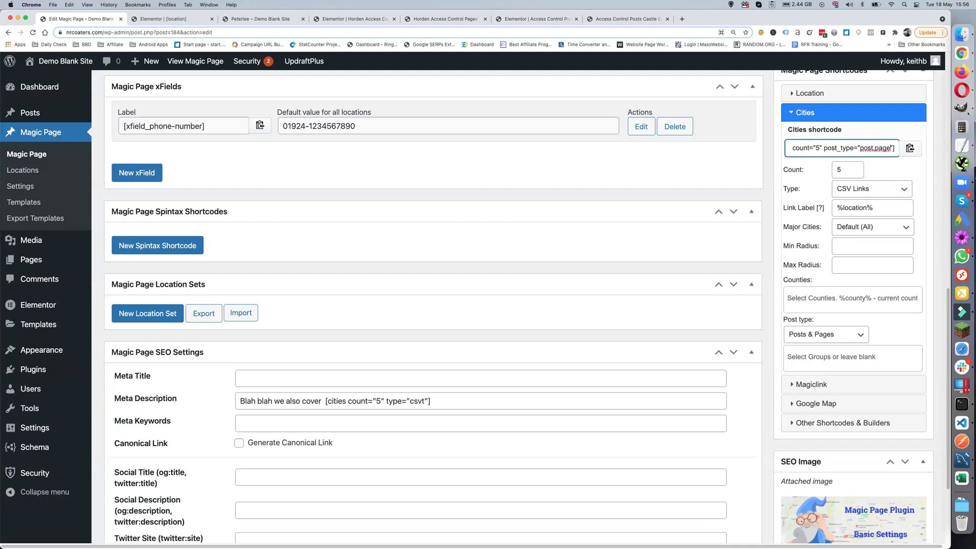
{"action": "key", "text": "BackSpace"}
{"action": "key", "text": "BackSpace"}
{"action": "key", "text": "BackSpace"}
{"action": "key", "text": "BackSpace"}
{"action": "key", "text": "BackSpace"}
{"action": "key", "text": "BackSpace"}
{"action": "key", "text": "BackSpace"}
{"action": "key", "text": "BackSpace"}
{"action": "type", "text": "age"}
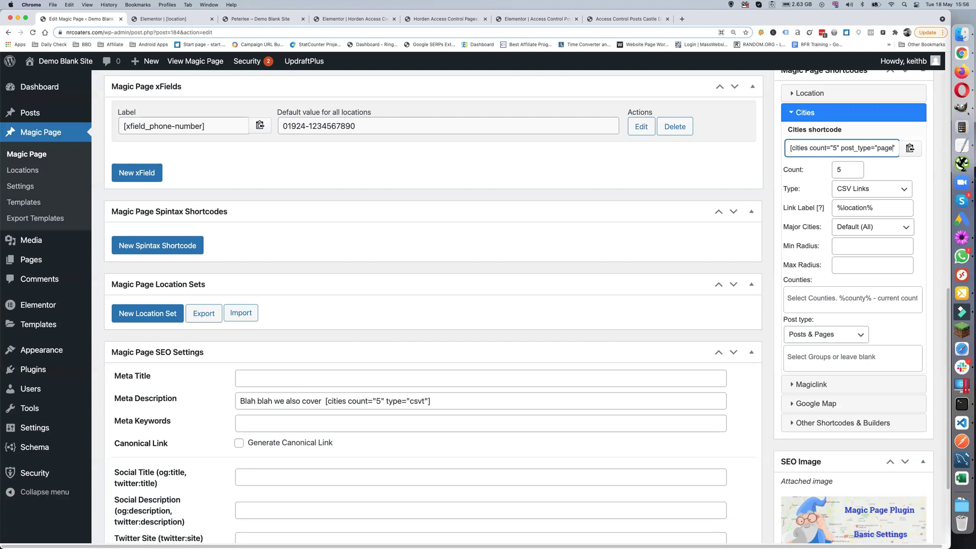
Set the cities shortcode's post type to Same type as current and view the available group options.
{"action": "left_click", "coordinate": [844, 336]}
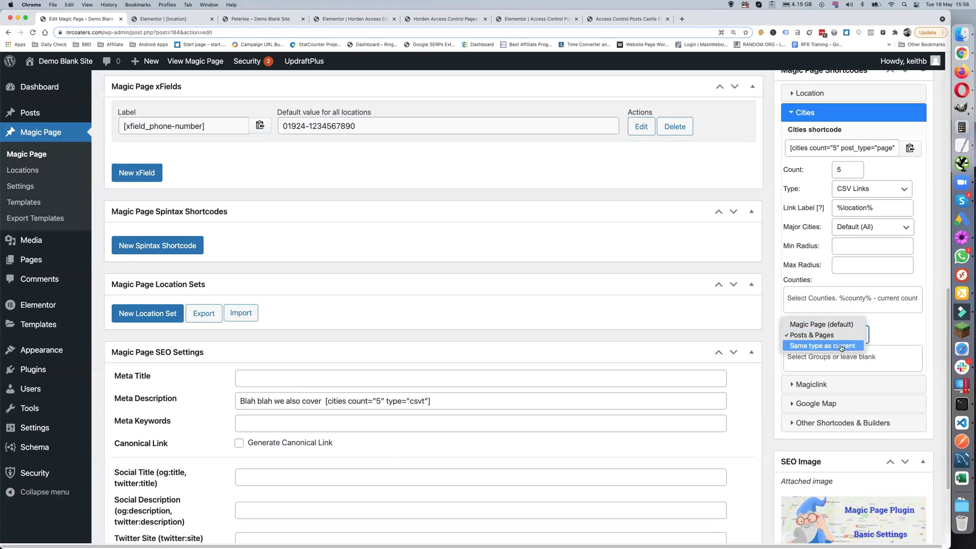
{"action": "left_click", "coordinate": [841, 348]}
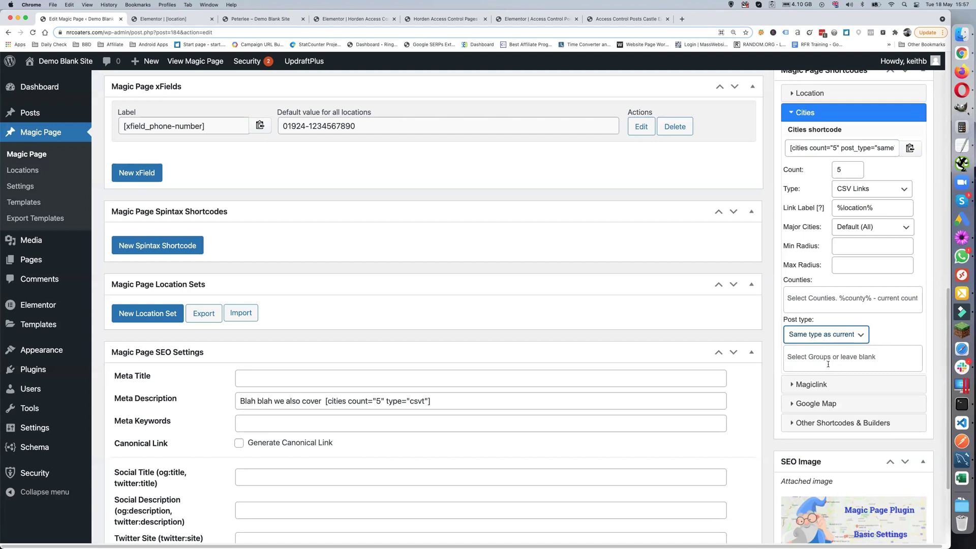
{"action": "left_click", "coordinate": [802, 356]}
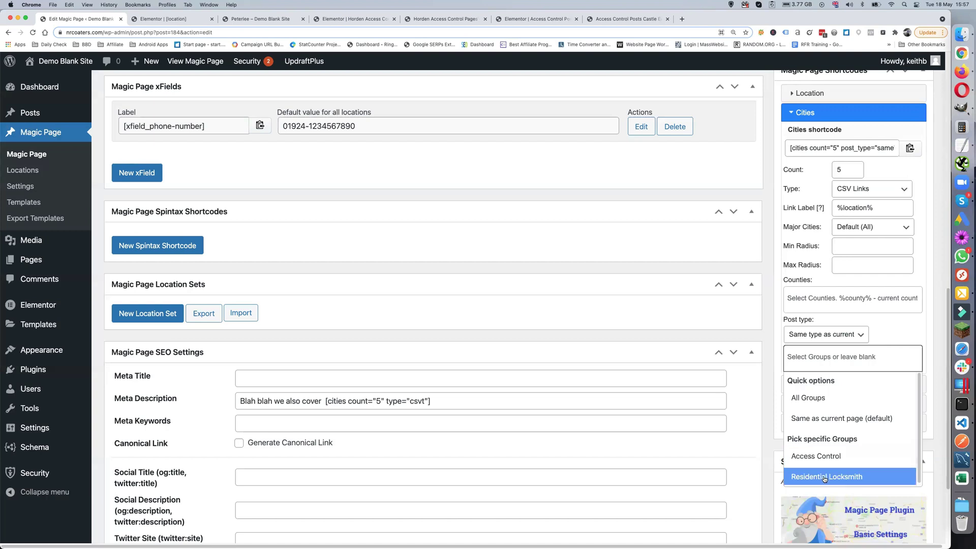
{"action": "left_click", "coordinate": [881, 331]}
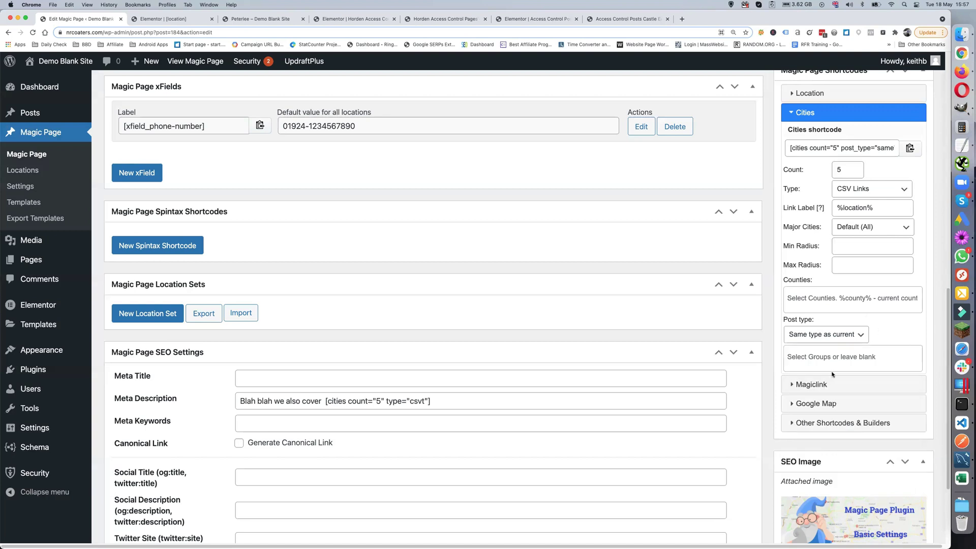
Try the Access Control and Residential Locksmith groups separately and together, then clear the group selection.
{"action": "left_click", "coordinate": [801, 357]}
{"action": "left_click", "coordinate": [819, 456]}
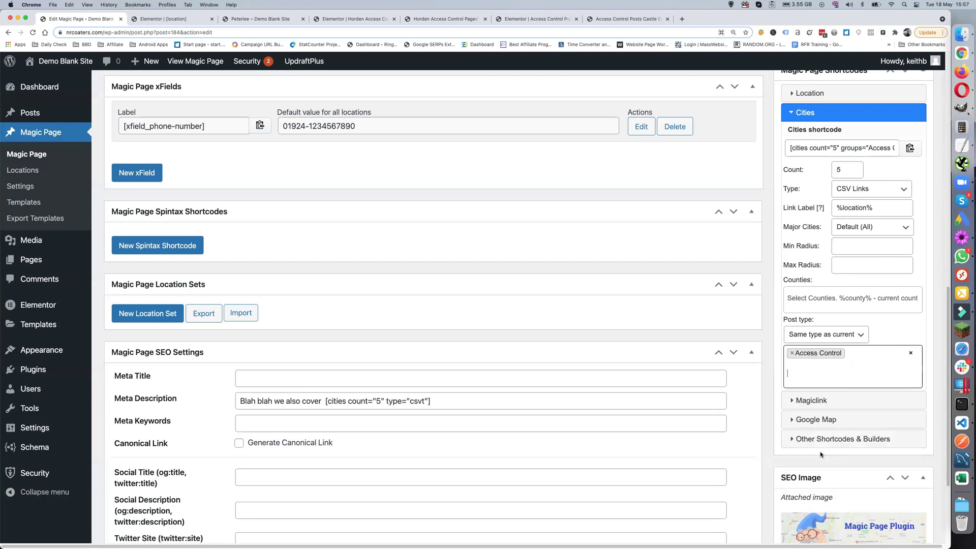
{"action": "left_click", "coordinate": [789, 355]}
{"action": "left_click", "coordinate": [833, 477]}
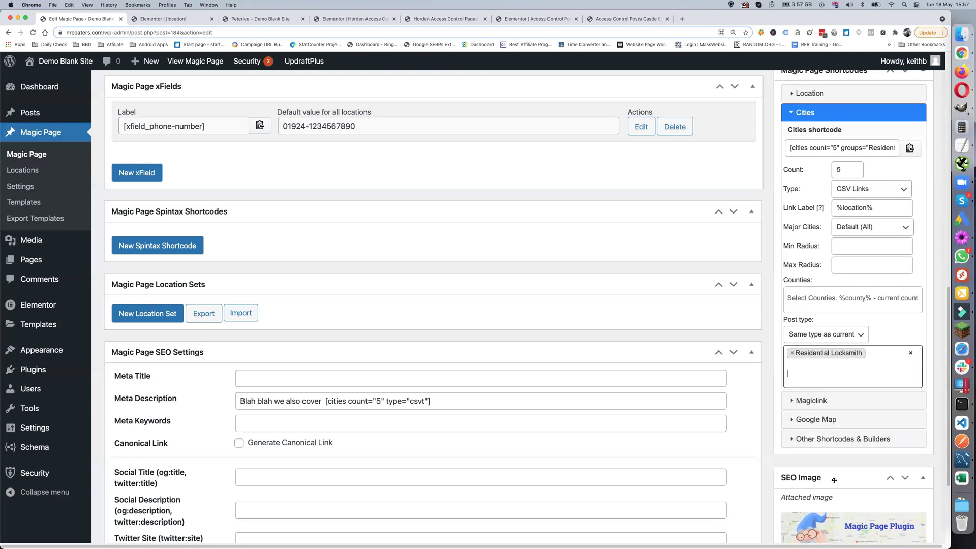
{"action": "left_click", "coordinate": [800, 372]}
{"action": "left_click", "coordinate": [818, 470]}
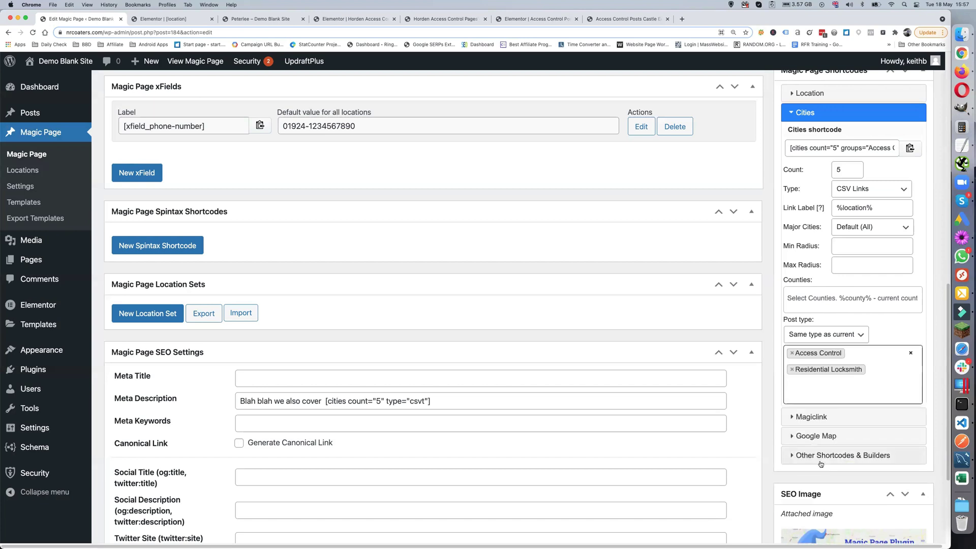
{"action": "left_click", "coordinate": [791, 369]}
{"action": "left_click", "coordinate": [791, 353]}
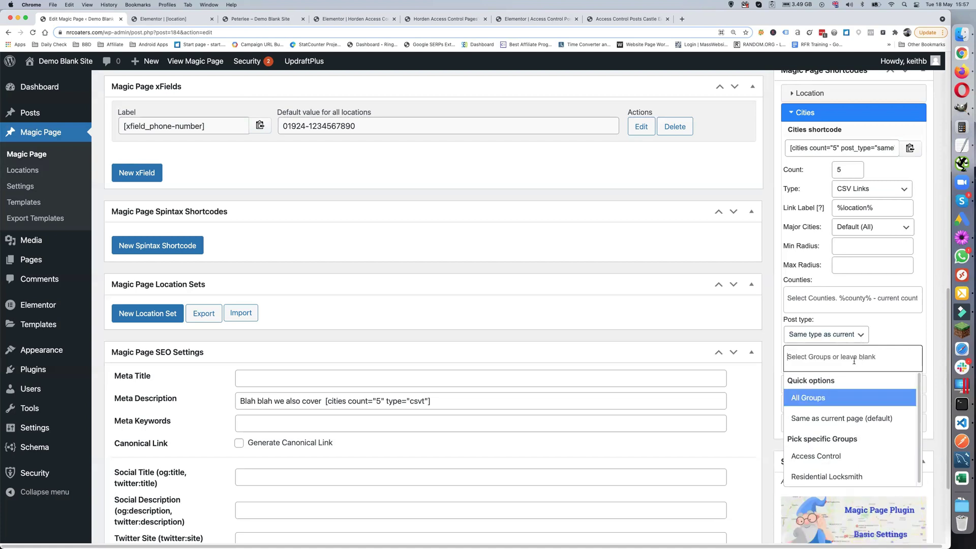
{"action": "left_click", "coordinate": [877, 336]}
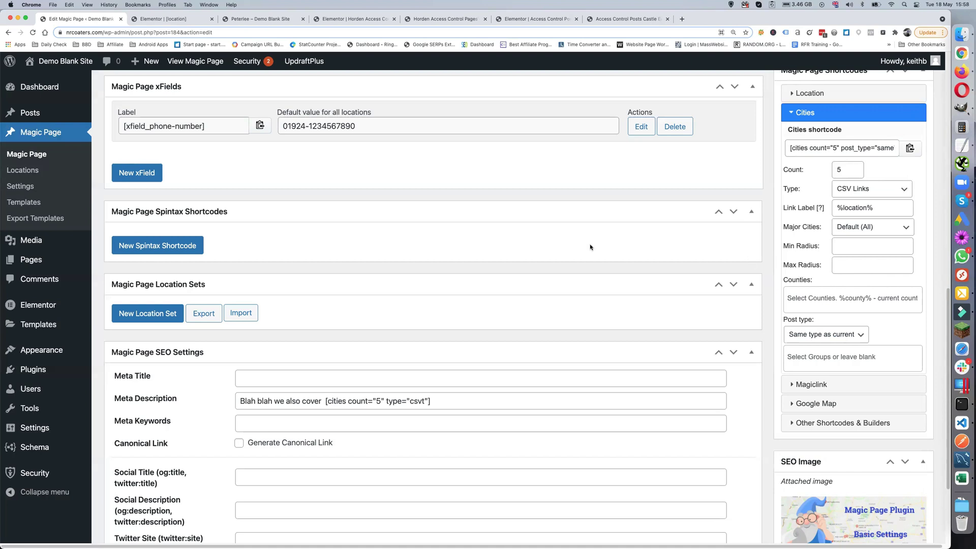
Switch to the Elementor editor for [location] and examine the type and post_type attributes in the All text block under Post And Pages.
{"action": "left_click", "coordinate": [174, 19]}
{"action": "scroll", "coordinate": [633, 268], "scroll_direction": "down", "scroll_amount": 10}
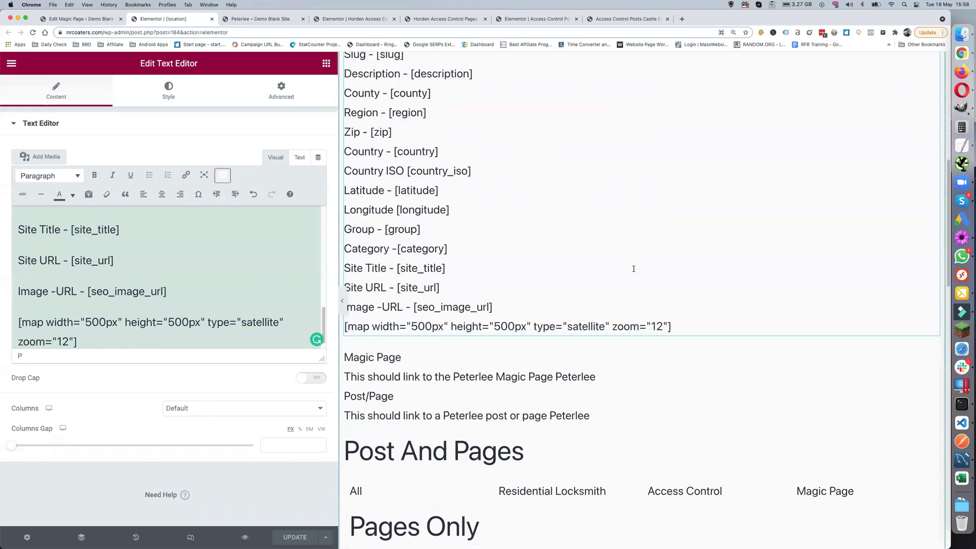
{"action": "scroll", "coordinate": [634, 272], "scroll_direction": "down", "scroll_amount": 2}
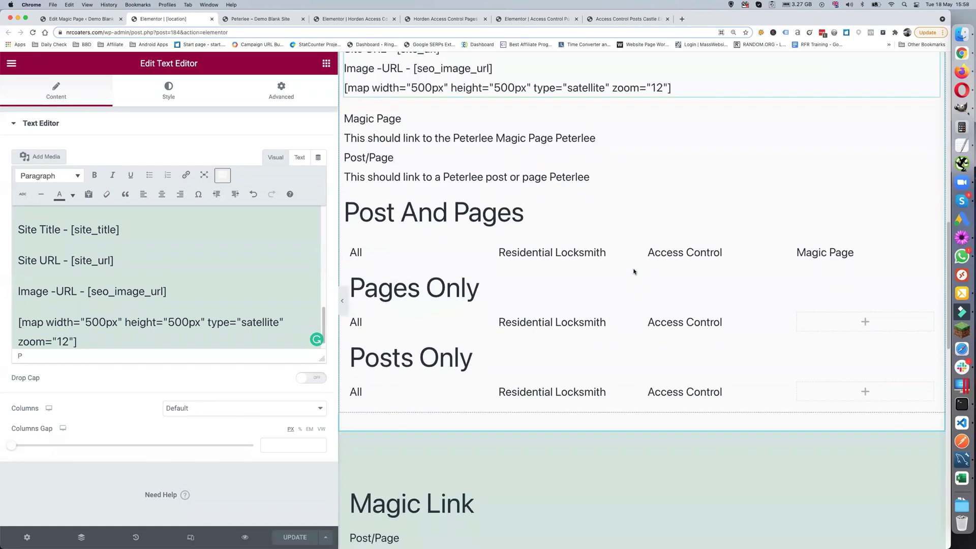
{"action": "scroll", "coordinate": [447, 162], "scroll_direction": "up", "scroll_amount": 1}
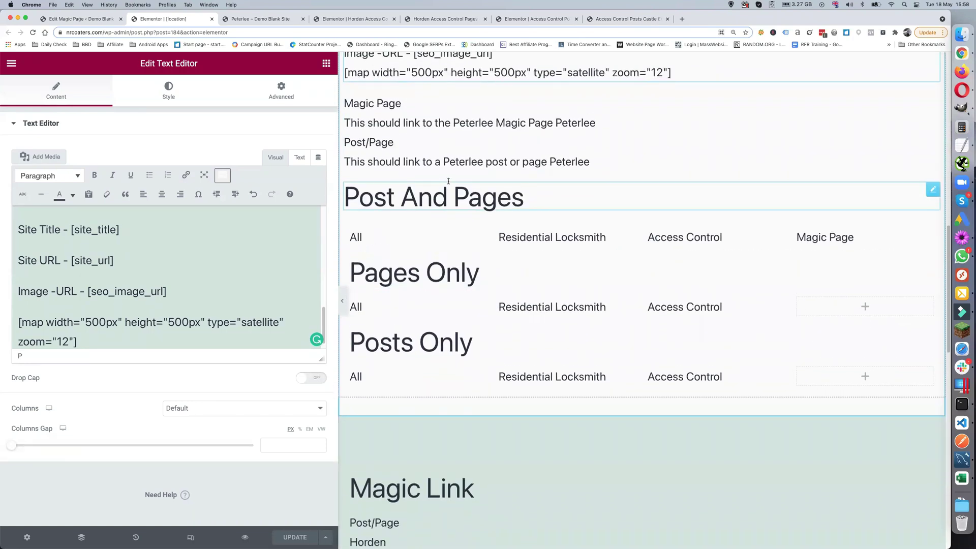
{"action": "left_click", "coordinate": [404, 242]}
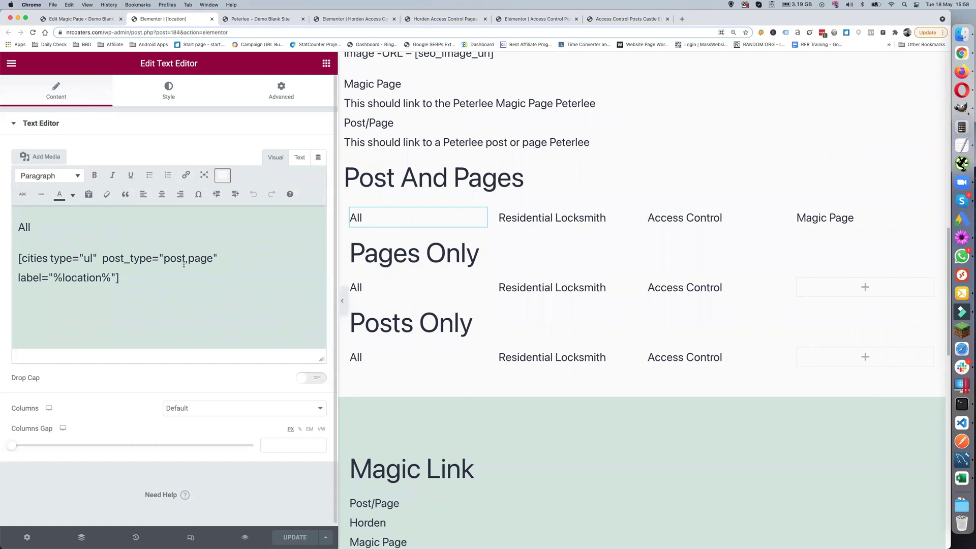
{"action": "left_click_drag", "start_coordinate": [83, 259], "coordinate": [94, 259]}
{"action": "left_click_drag", "start_coordinate": [163, 259], "coordinate": [213, 259]}
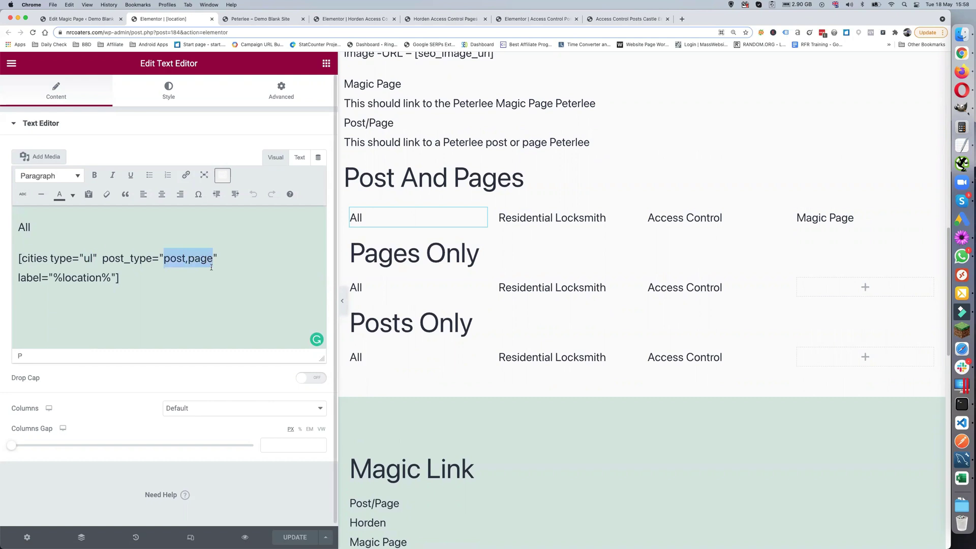
{"action": "left_click", "coordinate": [17, 277]}
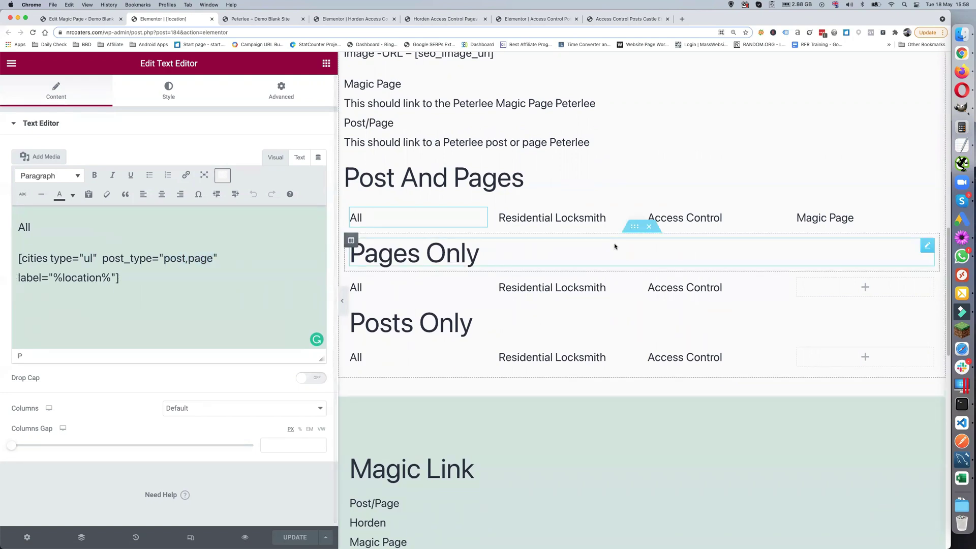
Open the Residential Locksmith text block under Post And Pages and examine its shortcode's type and groups attributes.
{"action": "left_click", "coordinate": [570, 210]}
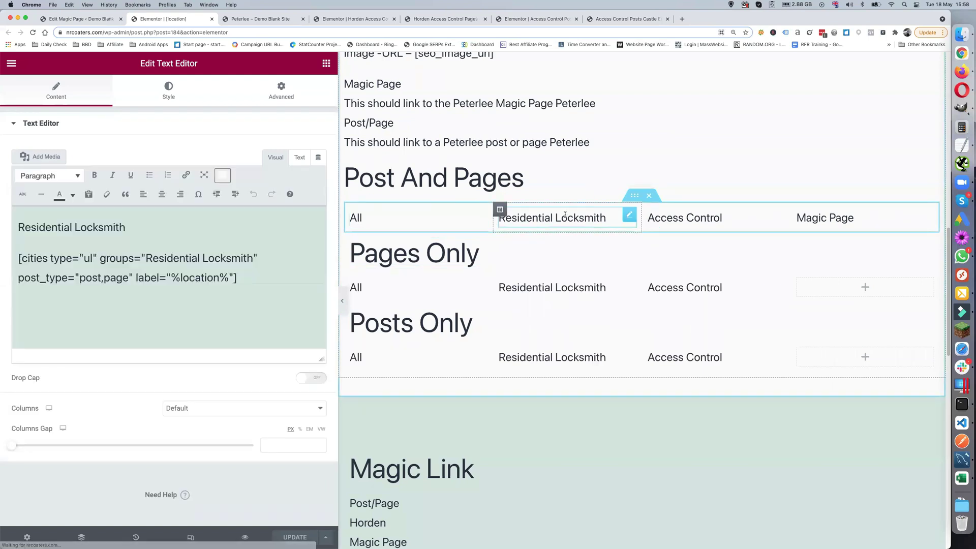
{"action": "double_click", "coordinate": [84, 258]}
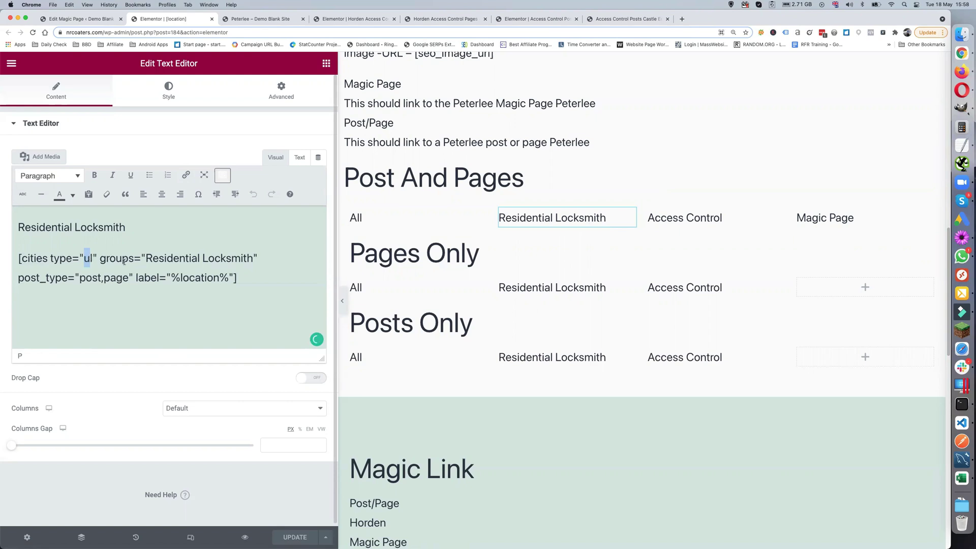
{"action": "left_click_drag", "start_coordinate": [100, 258], "coordinate": [256, 258]}
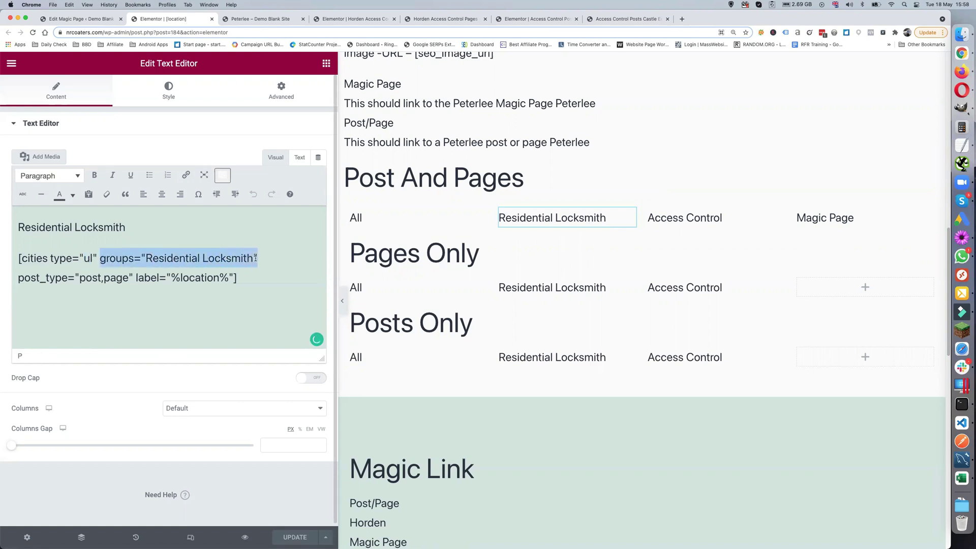
Examine the post_type values in the Residential Locksmith, Access Control and Magic Page text blocks under Post And Pages.
{"action": "left_click_drag", "start_coordinate": [18, 277], "coordinate": [122, 278]}
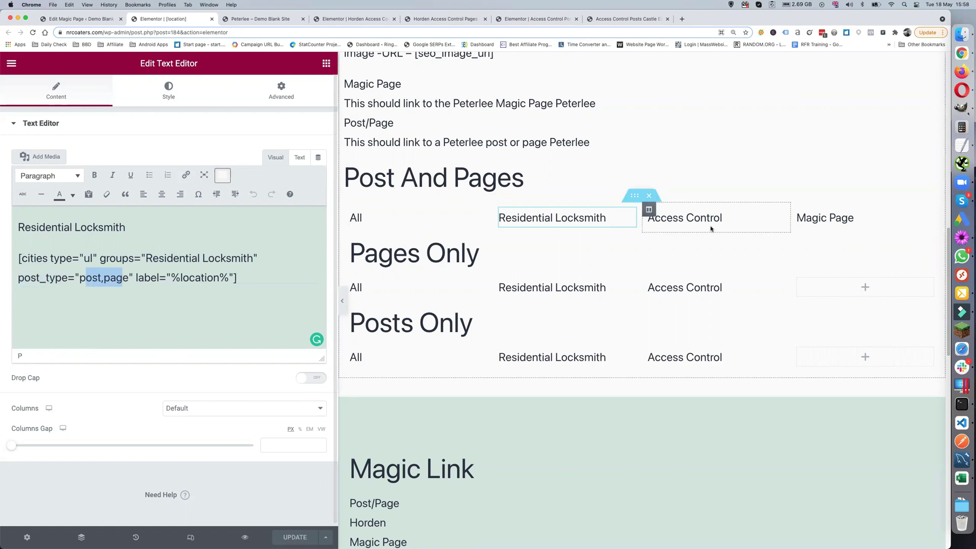
{"action": "left_click", "coordinate": [685, 219]}
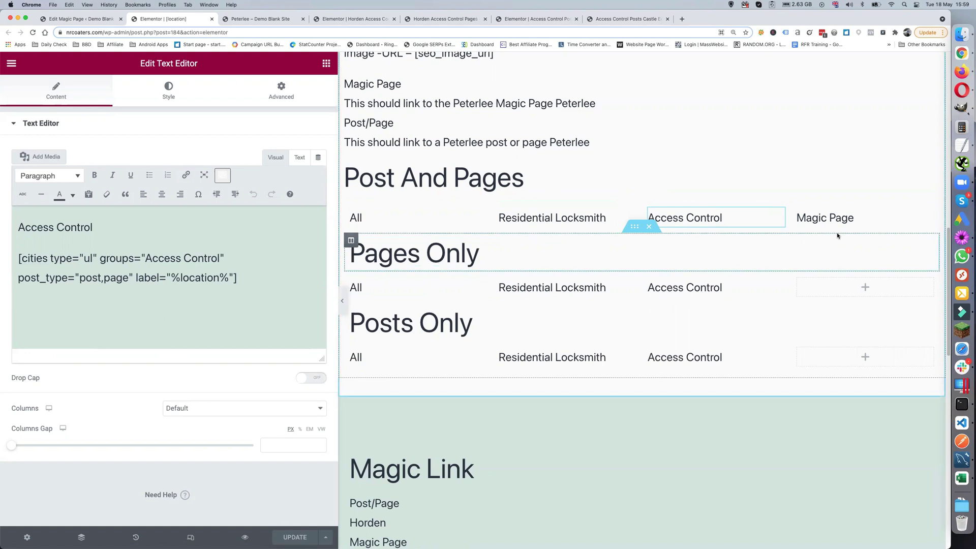
{"action": "left_click", "coordinate": [832, 217]}
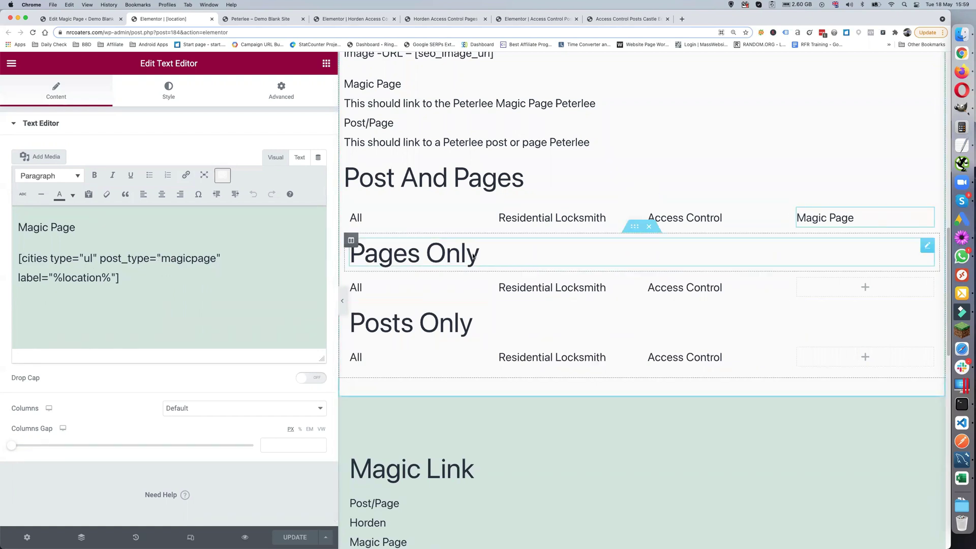
Inspect the cities shortcodes in the All, Residential Locksmith and Access Control text blocks under Pages Only.
{"action": "left_click", "coordinate": [407, 287]}
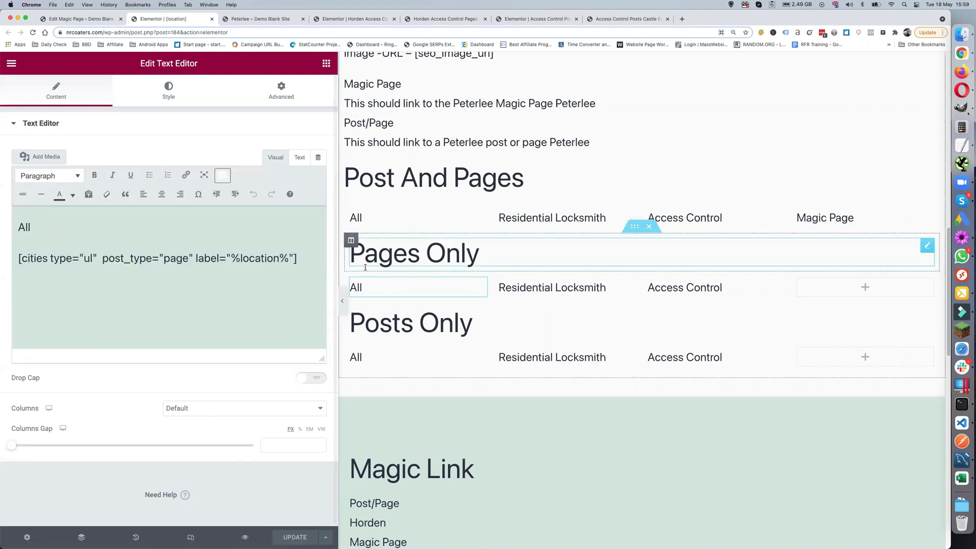
{"action": "left_click", "coordinate": [564, 292]}
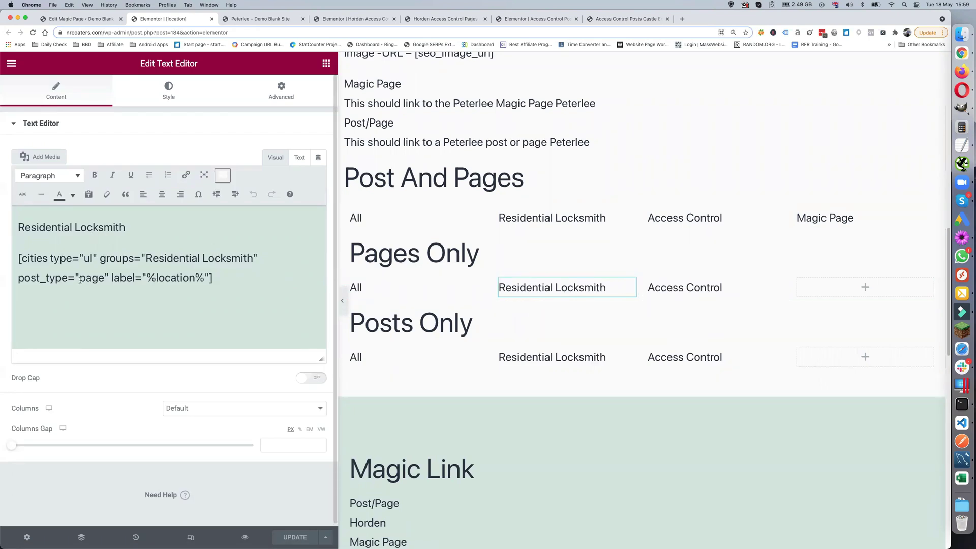
{"action": "left_click", "coordinate": [681, 288]}
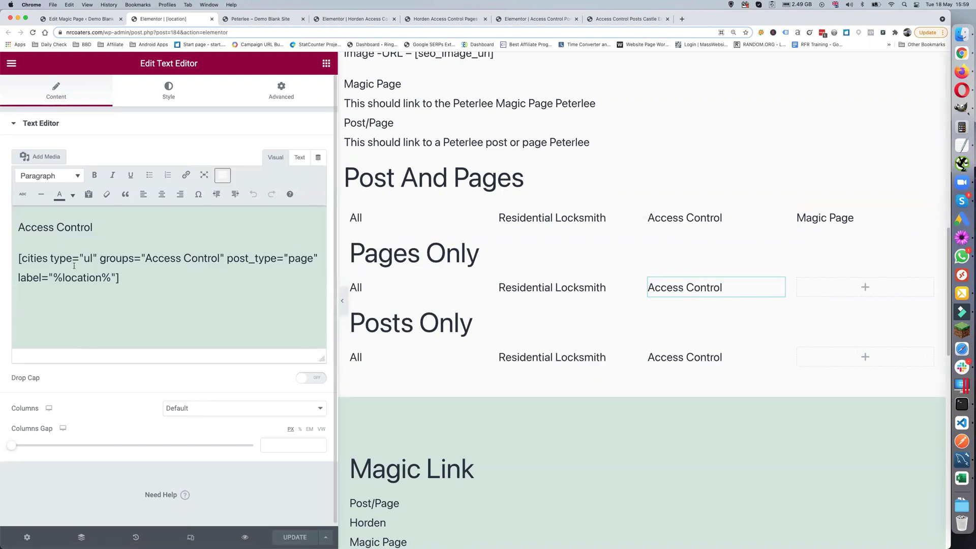
Inspect the cities shortcodes in the All, Residential Locksmith and Access Control text blocks under Posts Only.
{"action": "scroll", "coordinate": [635, 264], "scroll_direction": "down", "scroll_amount": 3}
{"action": "left_click", "coordinate": [398, 278]}
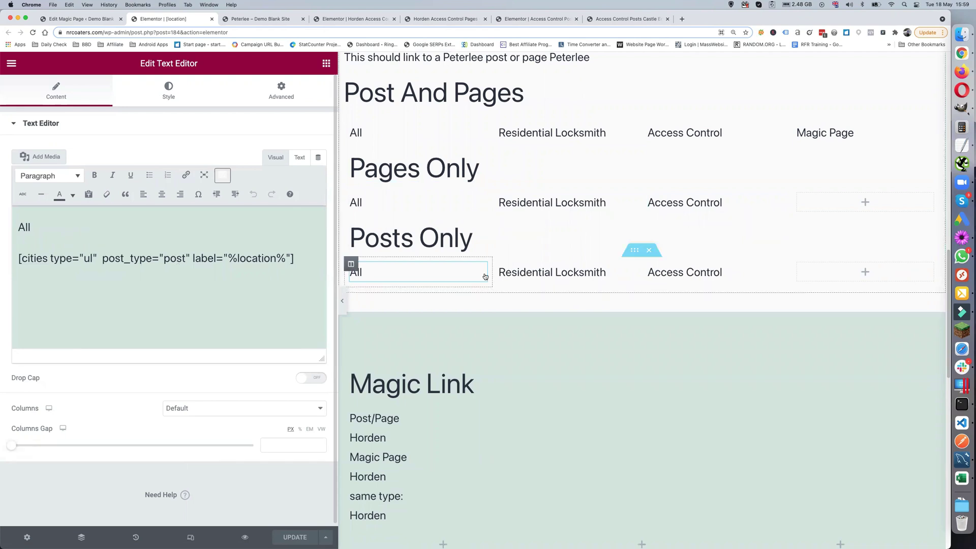
{"action": "left_click", "coordinate": [553, 273]}
{"action": "left_click", "coordinate": [705, 274]}
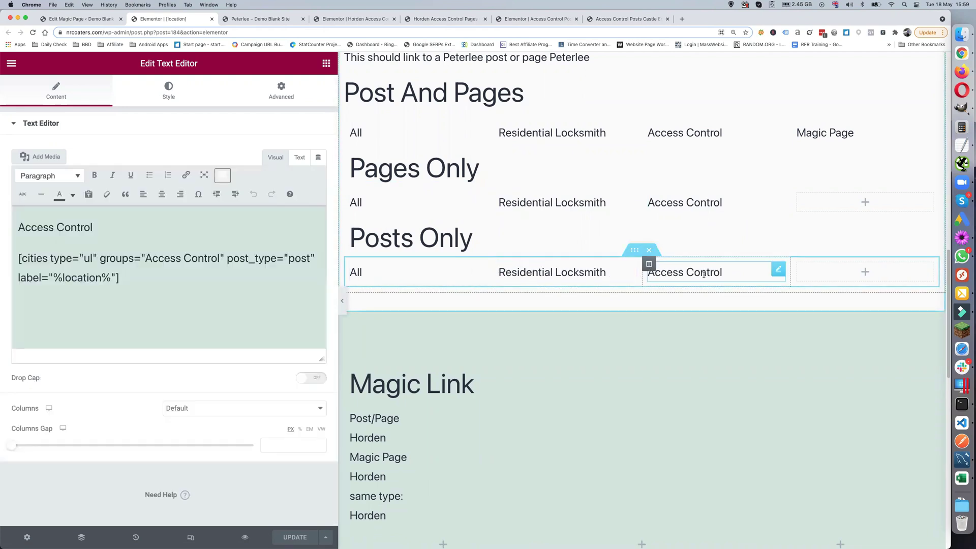
Switch to the published Peterlee page, reload it and examine the four city lists under Post And Pages.
{"action": "scroll", "coordinate": [452, 363], "scroll_direction": "up", "scroll_amount": 15}
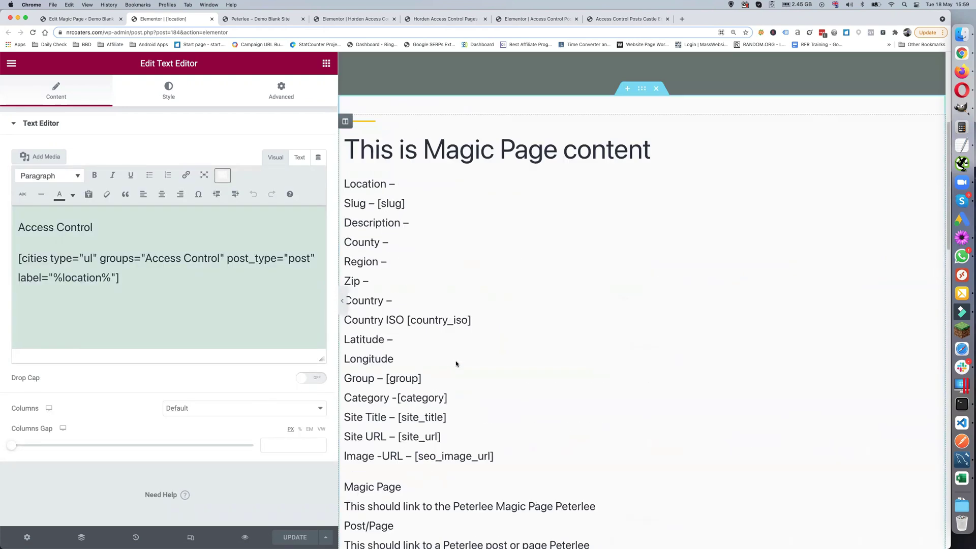
{"action": "left_click", "coordinate": [260, 19]}
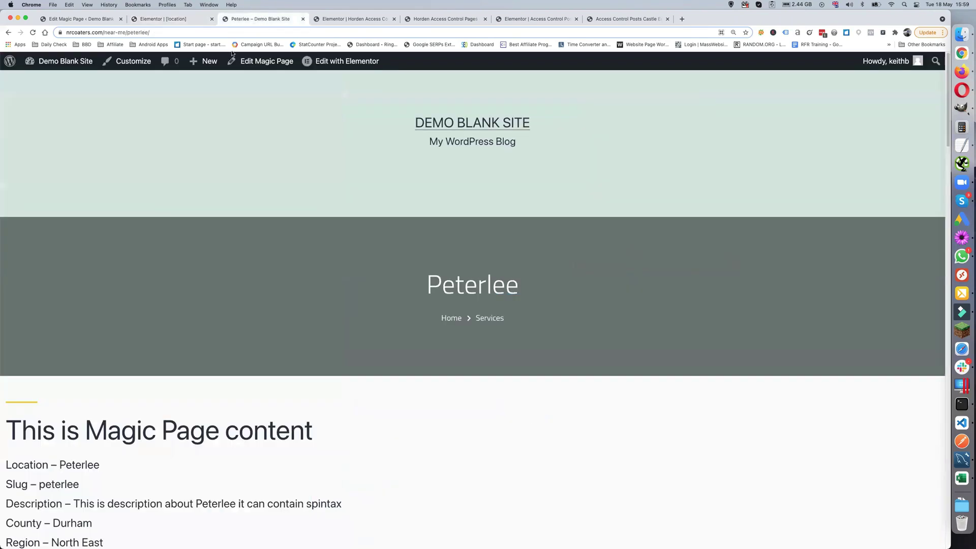
{"action": "left_click", "coordinate": [32, 32]}
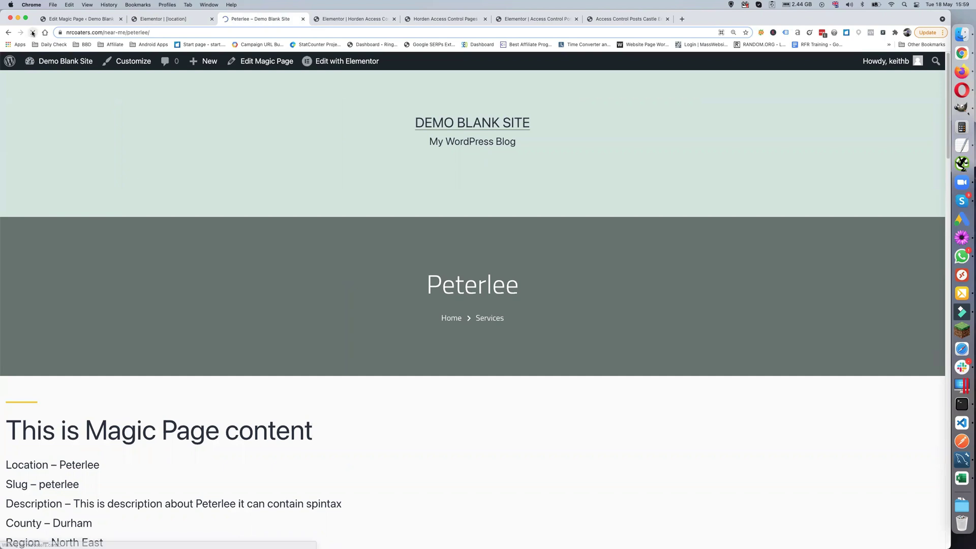
{"action": "scroll", "coordinate": [459, 203], "scroll_direction": "down", "scroll_amount": 3}
{"action": "scroll", "coordinate": [456, 207], "scroll_direction": "down", "scroll_amount": 15}
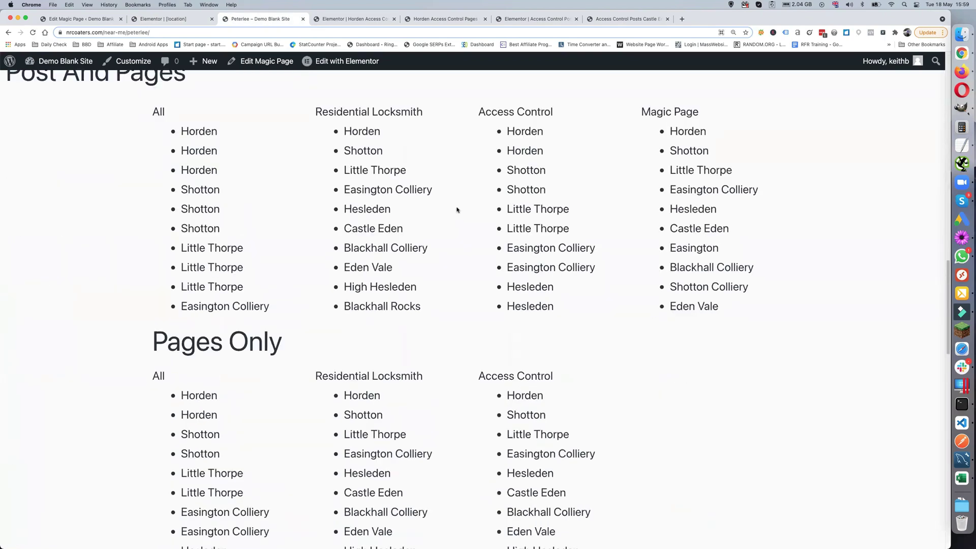
{"action": "scroll", "coordinate": [456, 207], "scroll_direction": "up", "scroll_amount": 2}
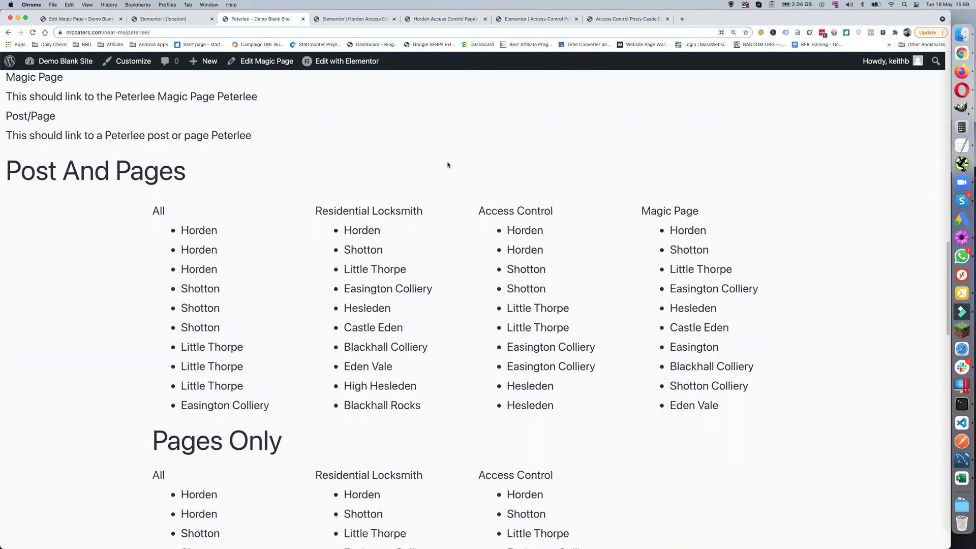
{"action": "scroll", "coordinate": [388, 163], "scroll_direction": "down", "scroll_amount": 1}
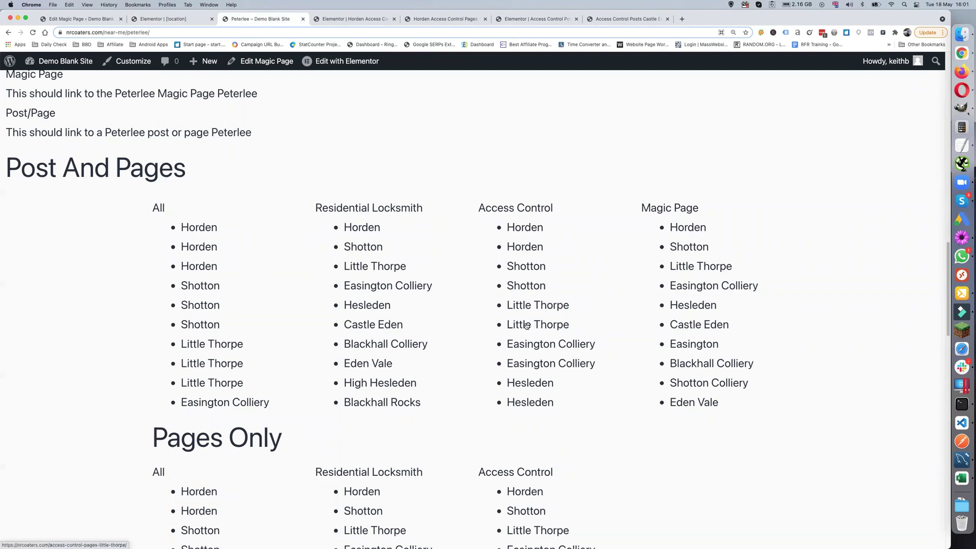
{"action": "scroll", "coordinate": [530, 379], "scroll_direction": "down", "scroll_amount": 1}
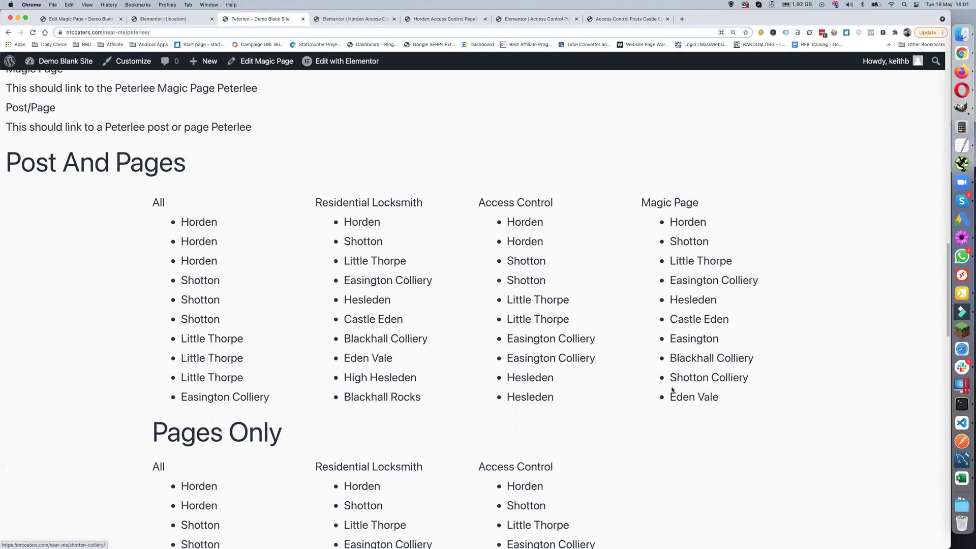
Review the city lists and their link targets under Pages Only and Posts Only.
{"action": "scroll", "coordinate": [667, 329], "scroll_direction": "down", "scroll_amount": 6}
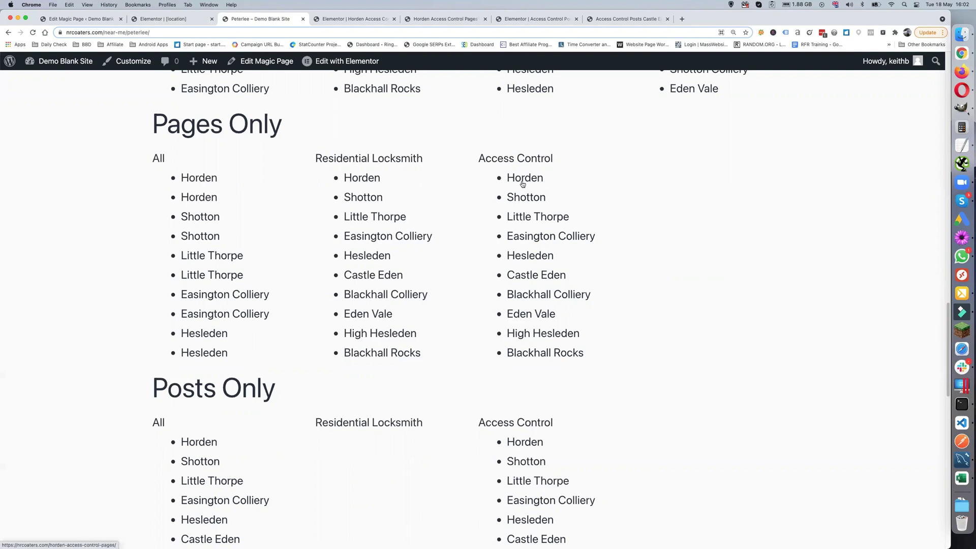
{"action": "scroll", "coordinate": [522, 186], "scroll_direction": "down", "scroll_amount": 1}
{"action": "scroll", "coordinate": [522, 188], "scroll_direction": "down", "scroll_amount": 8}
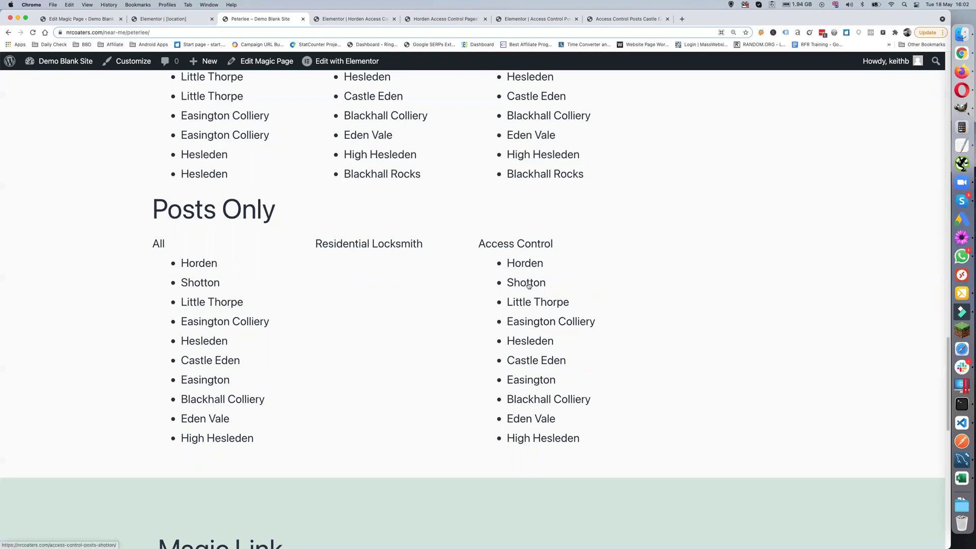
{"action": "scroll", "coordinate": [481, 340], "scroll_direction": "down", "scroll_amount": 4}
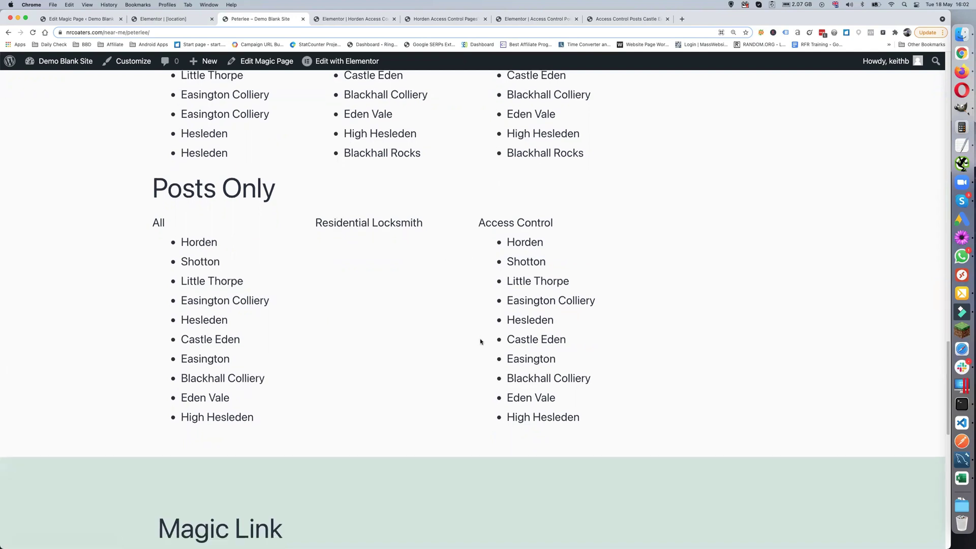
Return to Post And Pages and highlight the Residential Locksmith list, then the Access Control list, to compare them.
{"action": "scroll", "coordinate": [480, 341], "scroll_direction": "up", "scroll_amount": 12}
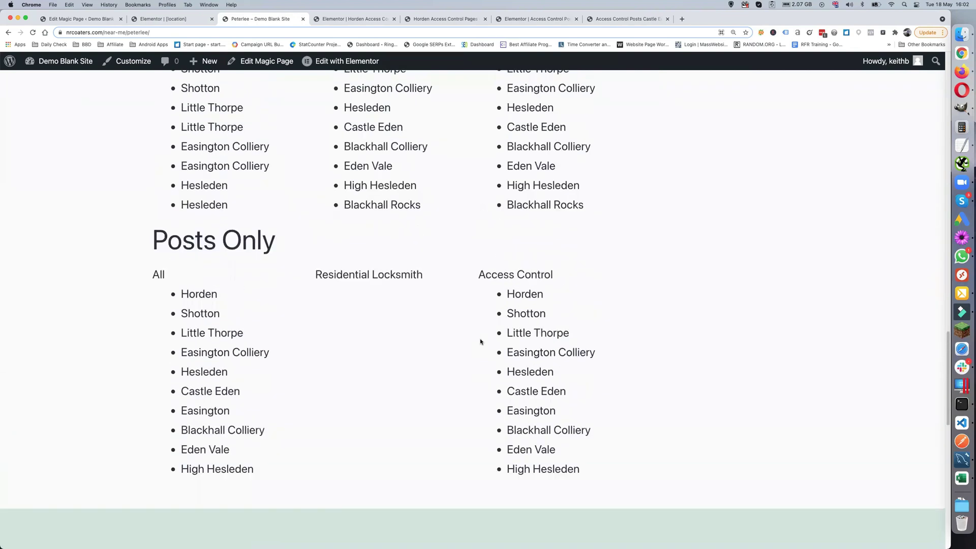
{"action": "scroll", "coordinate": [481, 341], "scroll_direction": "up", "scroll_amount": 12}
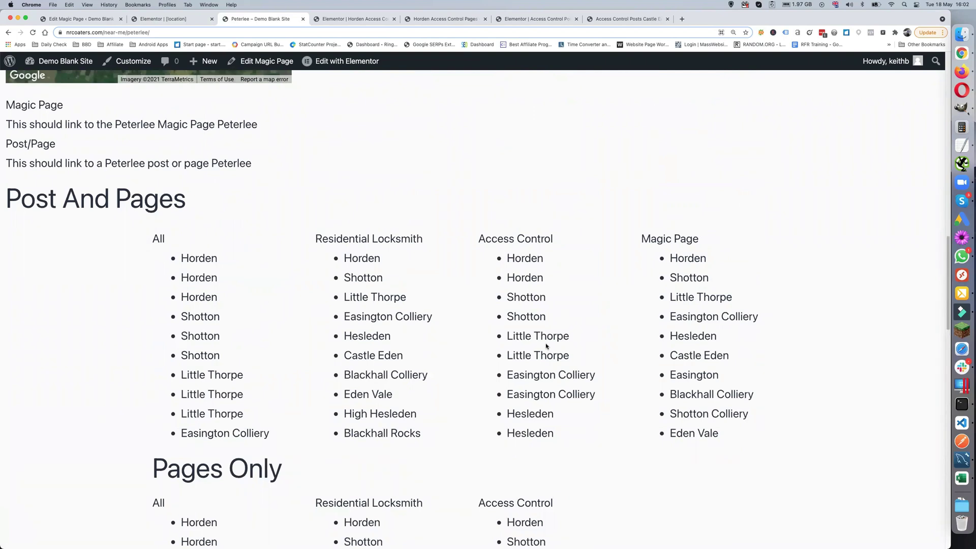
{"action": "scroll", "coordinate": [531, 341], "scroll_direction": "down", "scroll_amount": 1}
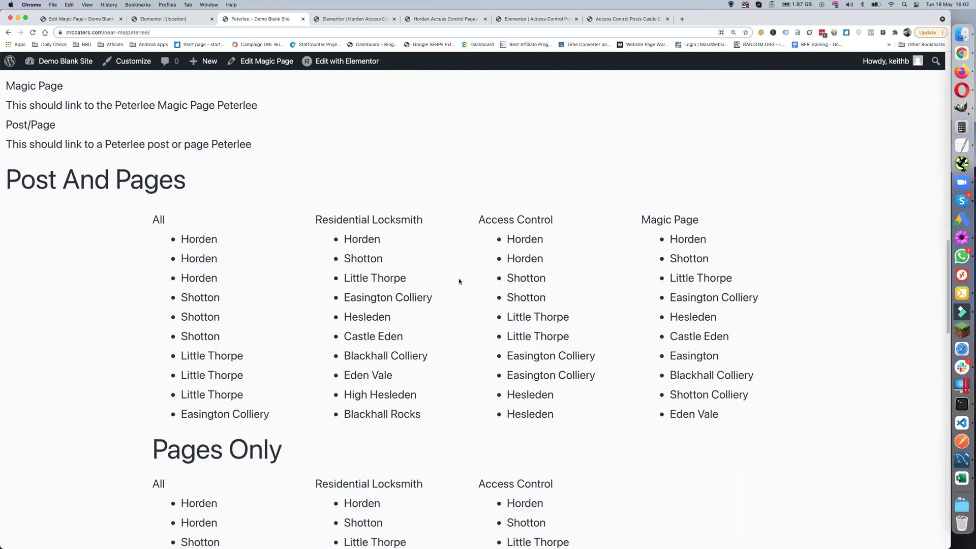
{"action": "left_click_drag", "start_coordinate": [315, 219], "coordinate": [420, 411]}
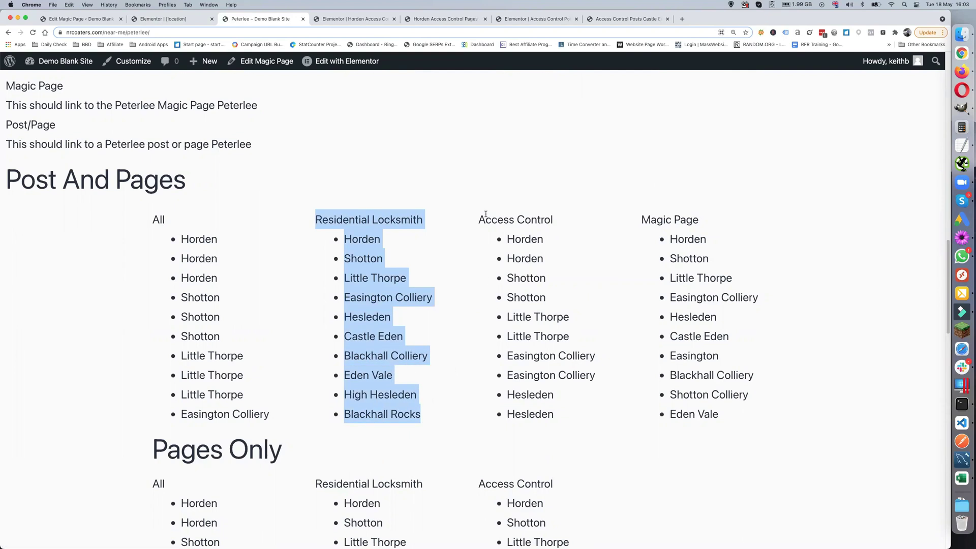
{"action": "left_click_drag", "start_coordinate": [479, 219], "coordinate": [575, 419]}
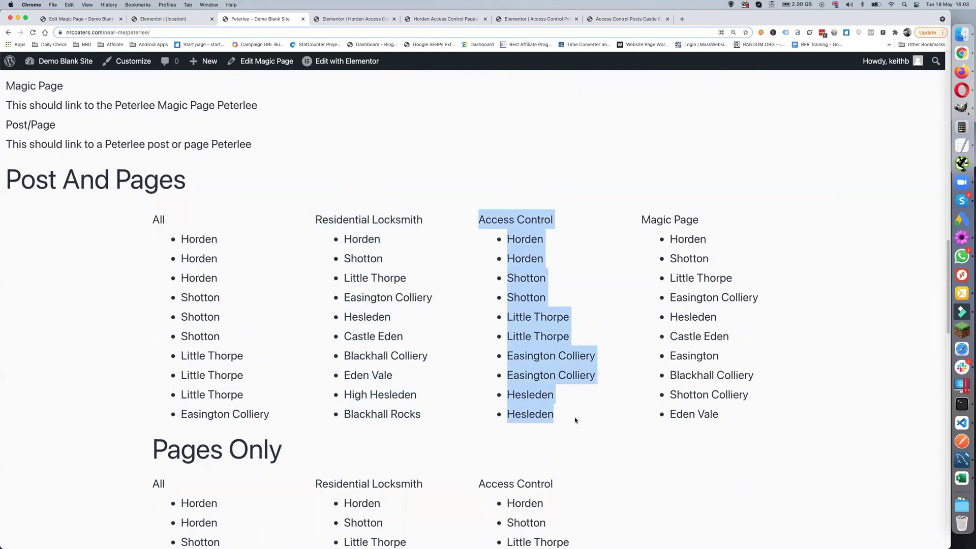
Compare the Access Control list under Post And Pages with those under Pages Only and Posts Only.
{"action": "scroll", "coordinate": [574, 417], "scroll_direction": "down", "scroll_amount": 4}
{"action": "scroll", "coordinate": [549, 404], "scroll_direction": "up", "scroll_amount": 1}
{"action": "scroll", "coordinate": [549, 404], "scroll_direction": "down", "scroll_amount": 5}
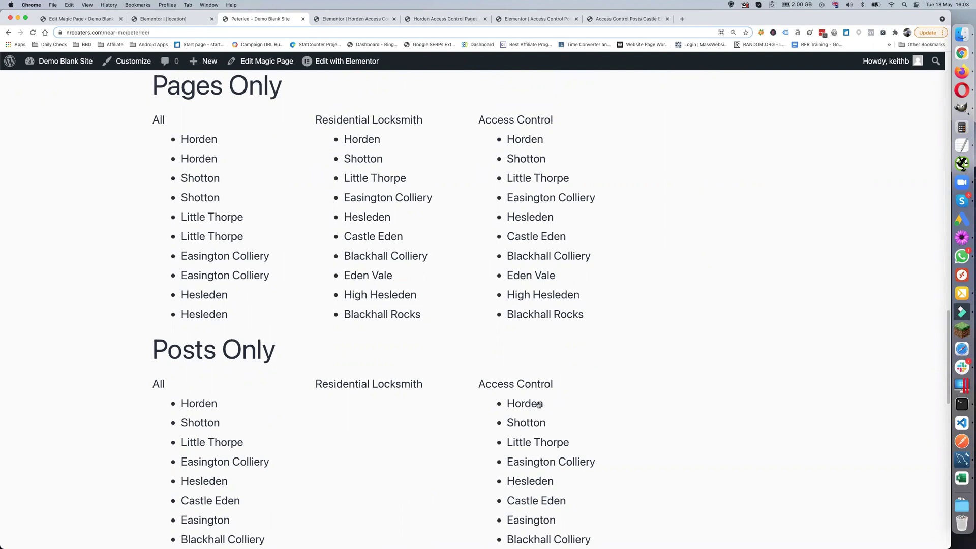
{"action": "scroll", "coordinate": [457, 412], "scroll_direction": "up", "scroll_amount": 5}
{"action": "scroll", "coordinate": [457, 413], "scroll_direction": "up", "scroll_amount": 3}
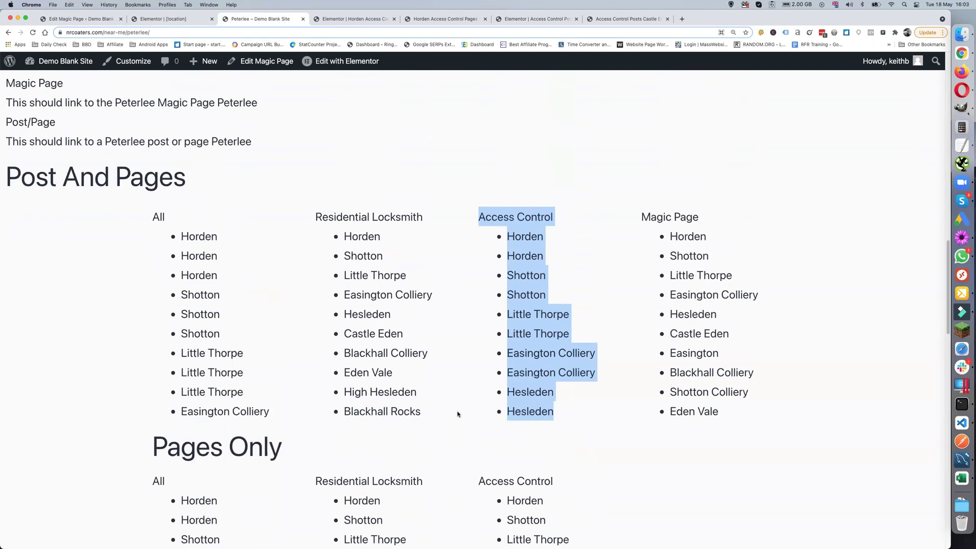
{"action": "scroll", "coordinate": [457, 413], "scroll_direction": "down", "scroll_amount": 1}
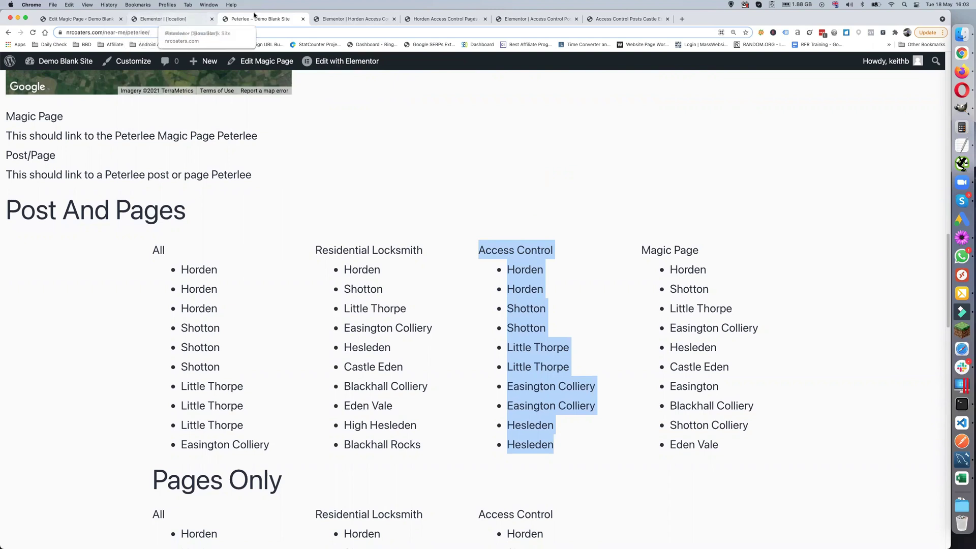
In the Elementor editor, set the Posts Only Access Control shortcode's label to "Access Control %location%" and update the page.
{"action": "left_click", "coordinate": [185, 19]}
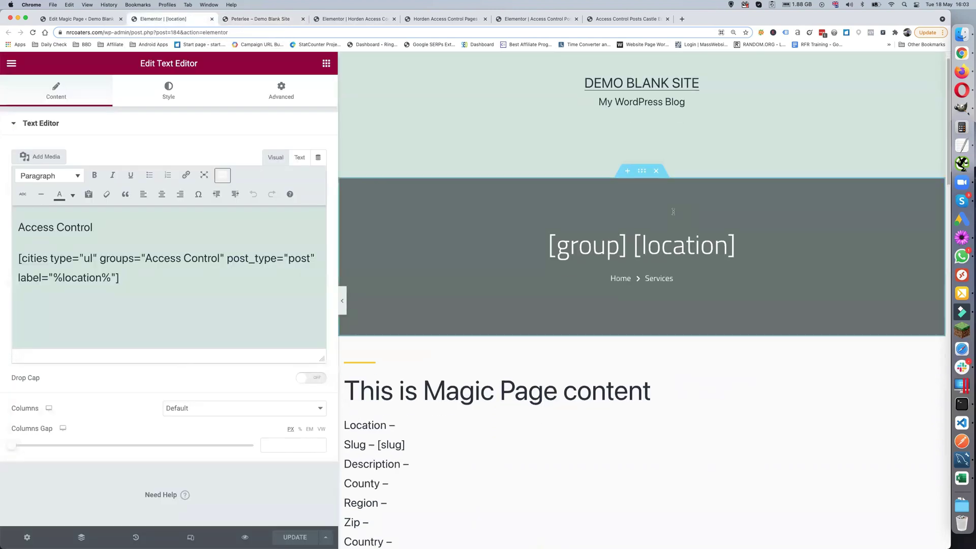
{"action": "scroll", "coordinate": [673, 212], "scroll_direction": "down", "scroll_amount": 10}
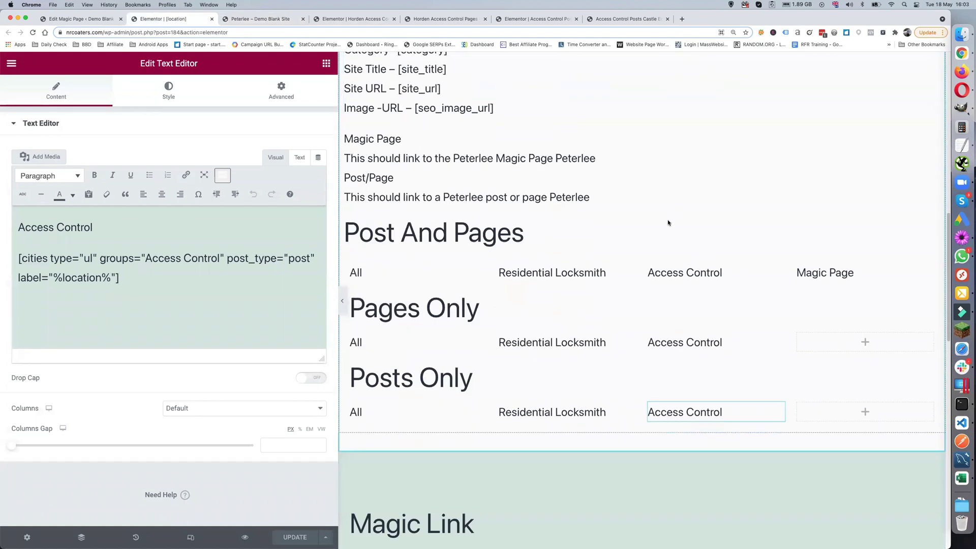
{"action": "scroll", "coordinate": [641, 316], "scroll_direction": "down", "scroll_amount": 2}
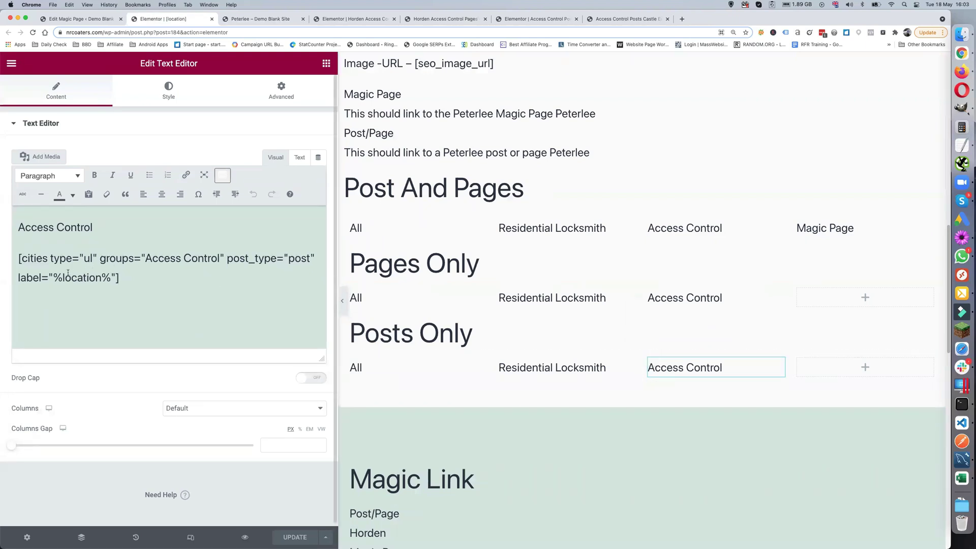
{"action": "left_click", "coordinate": [53, 277]}
{"action": "type", "text": "Access Co"}
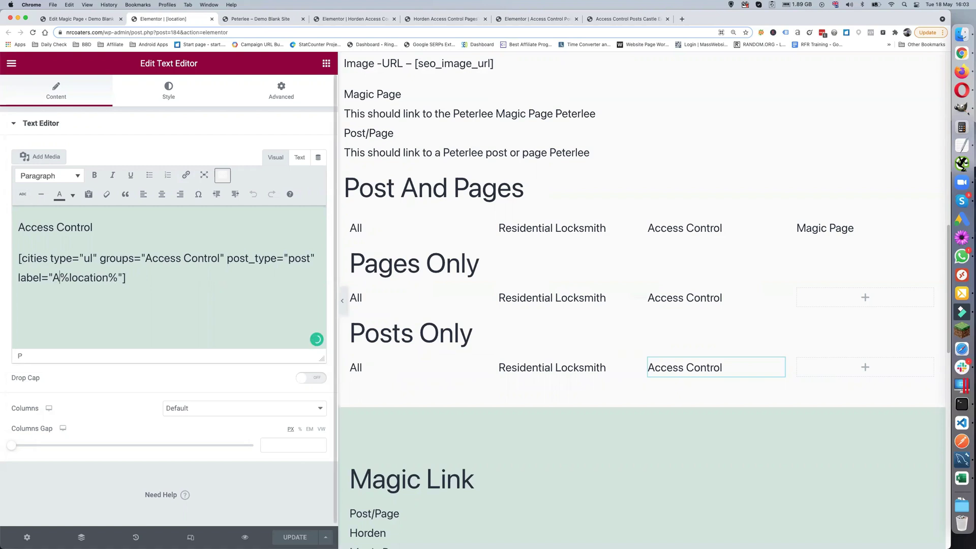
{"action": "type", "text": "ntrol"}
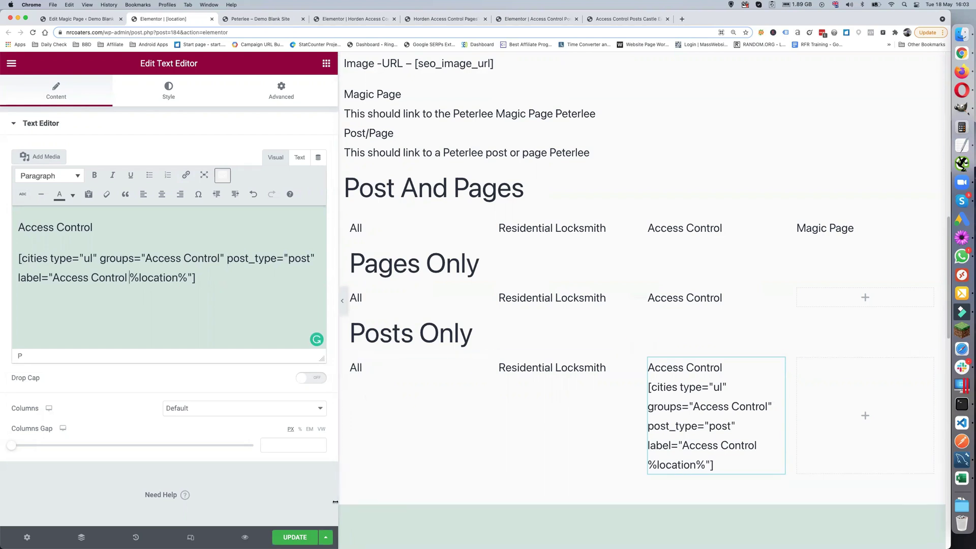
{"action": "left_click", "coordinate": [299, 539]}
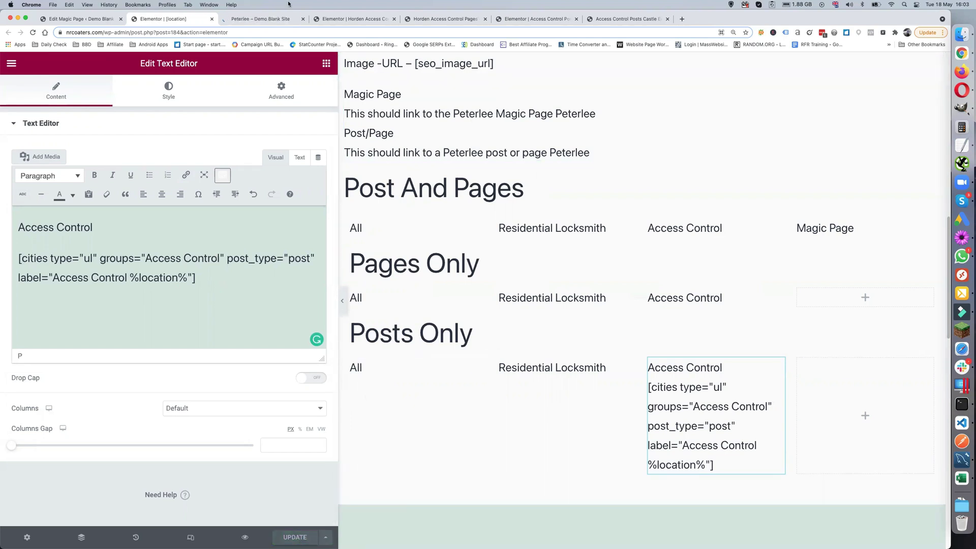
Switch back to the Peterlee page and check the link labels in the Access Control list under Posts Only.
{"action": "left_click", "coordinate": [261, 19]}
{"action": "scroll", "coordinate": [534, 231], "scroll_direction": "down", "scroll_amount": 20}
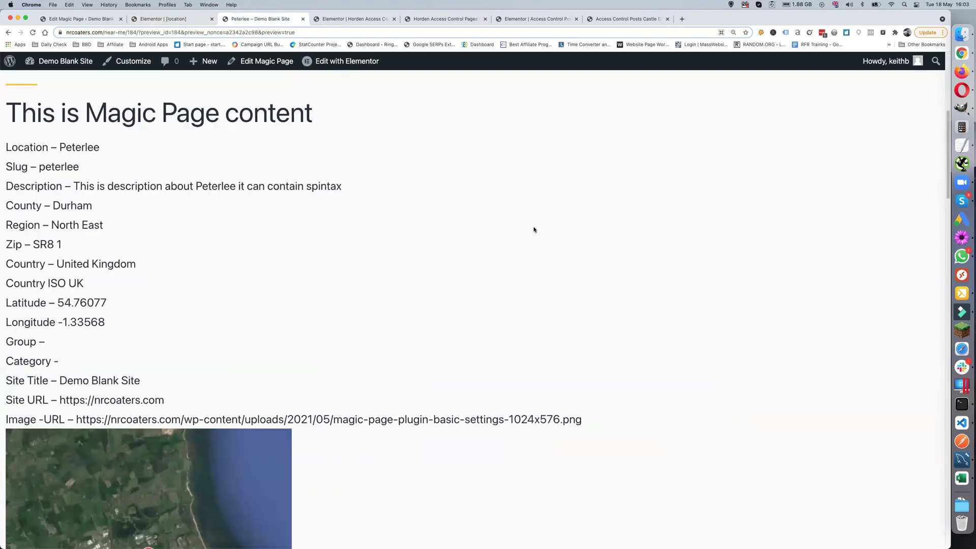
{"action": "scroll", "coordinate": [534, 230], "scroll_direction": "down", "scroll_amount": 5}
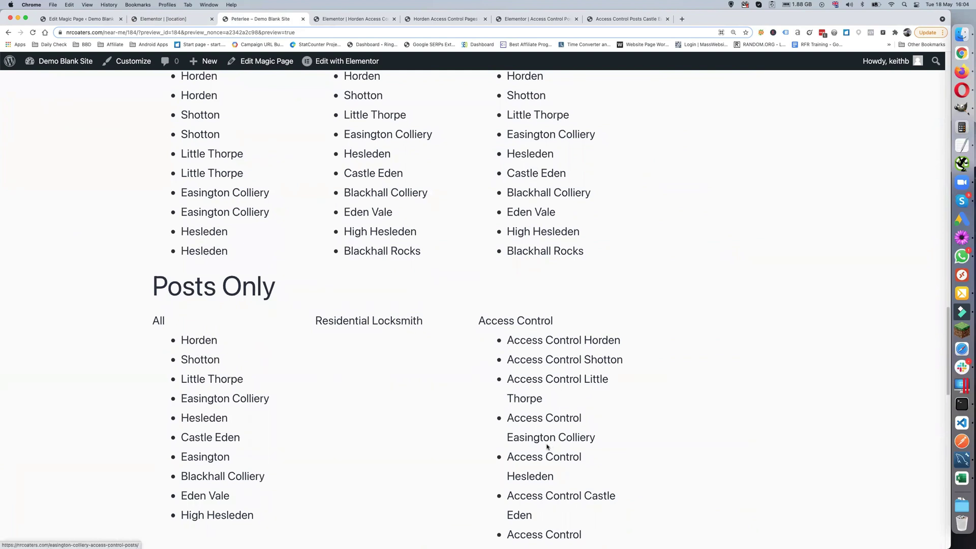
{"action": "scroll", "coordinate": [557, 444], "scroll_direction": "down", "scroll_amount": 5}
{"action": "scroll", "coordinate": [559, 440], "scroll_direction": "up", "scroll_amount": 10}
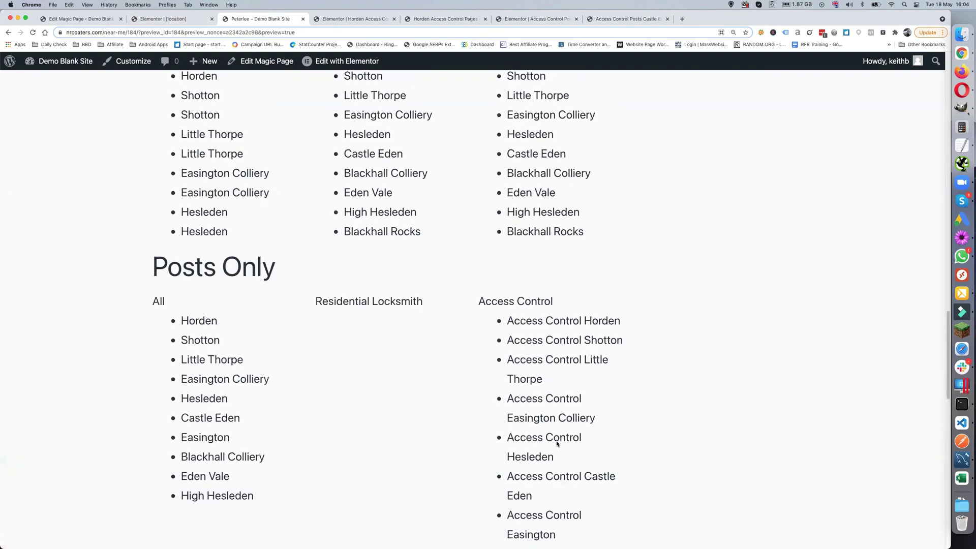
Return to the Edit Magic Page screen and view the cities shortcode's Major Cities options, keeping Default (All).
{"action": "left_click", "coordinate": [86, 19]}
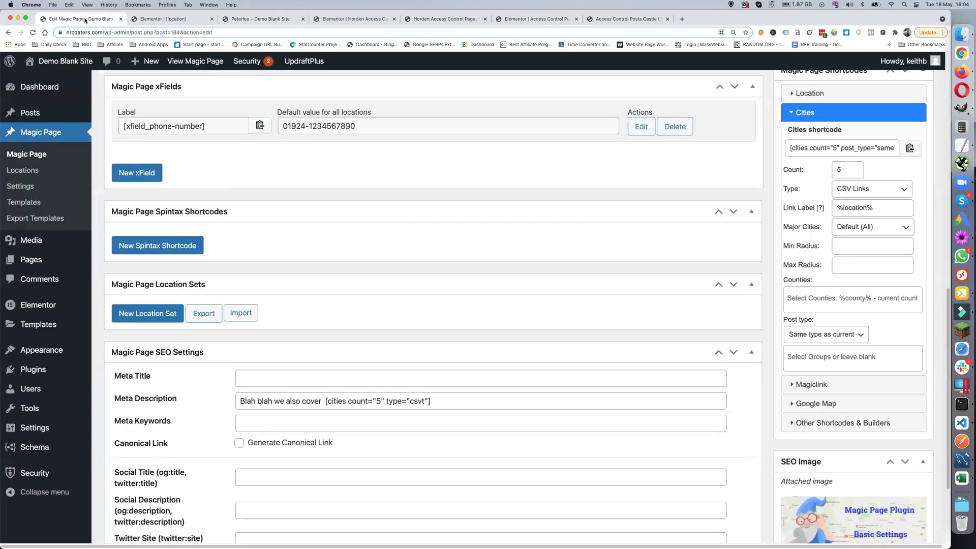
{"action": "scroll", "coordinate": [870, 300], "scroll_direction": "up", "scroll_amount": 1}
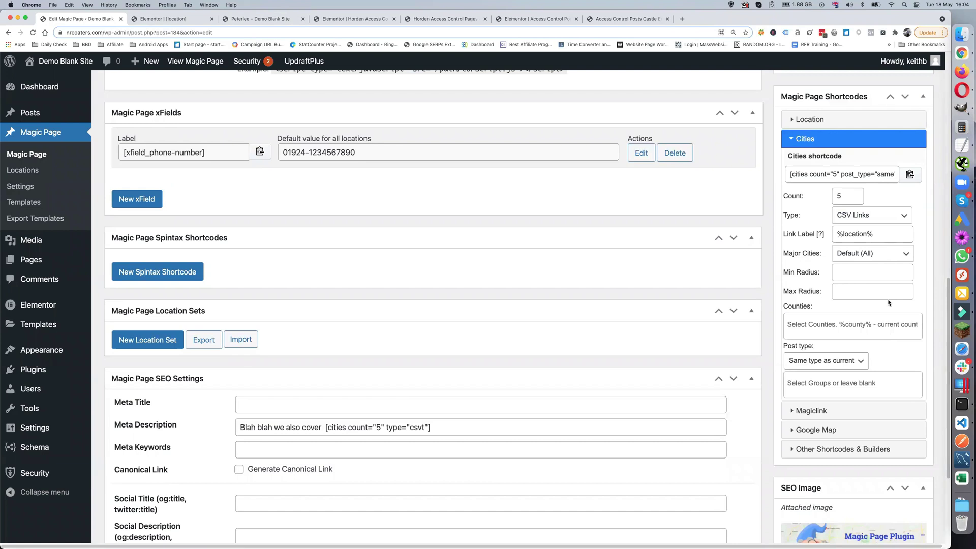
{"action": "left_click", "coordinate": [904, 255]}
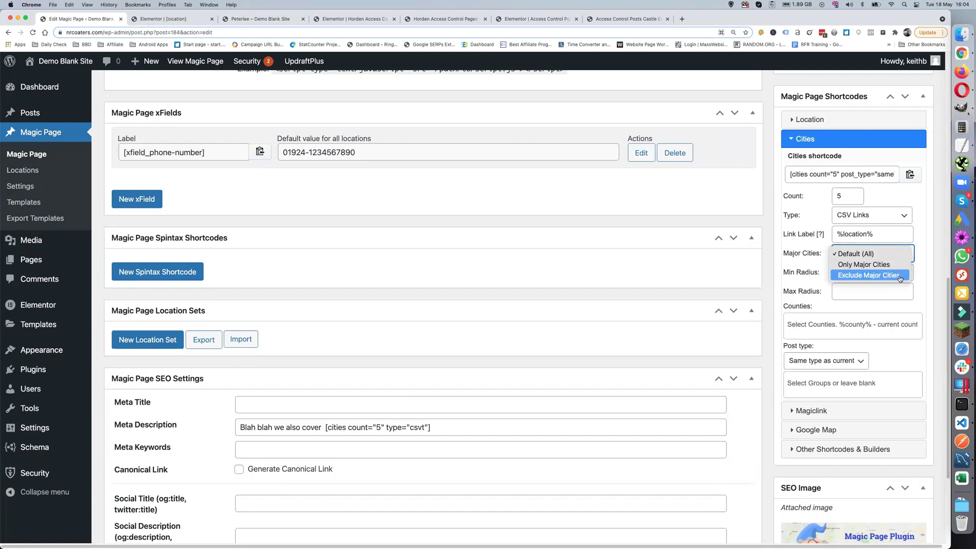
{"action": "left_click", "coordinate": [840, 286]}
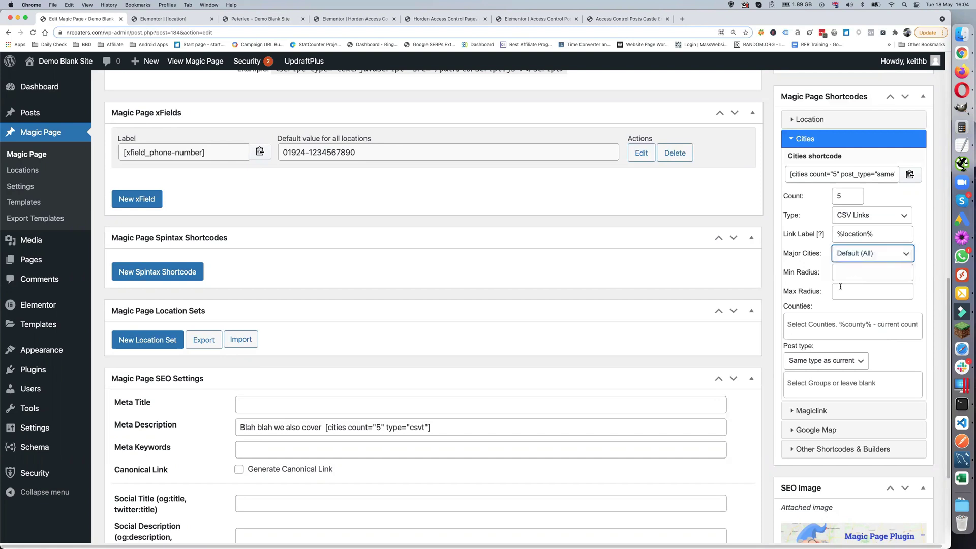
{"action": "scroll", "coordinate": [814, 299], "scroll_direction": "down", "scroll_amount": 1}
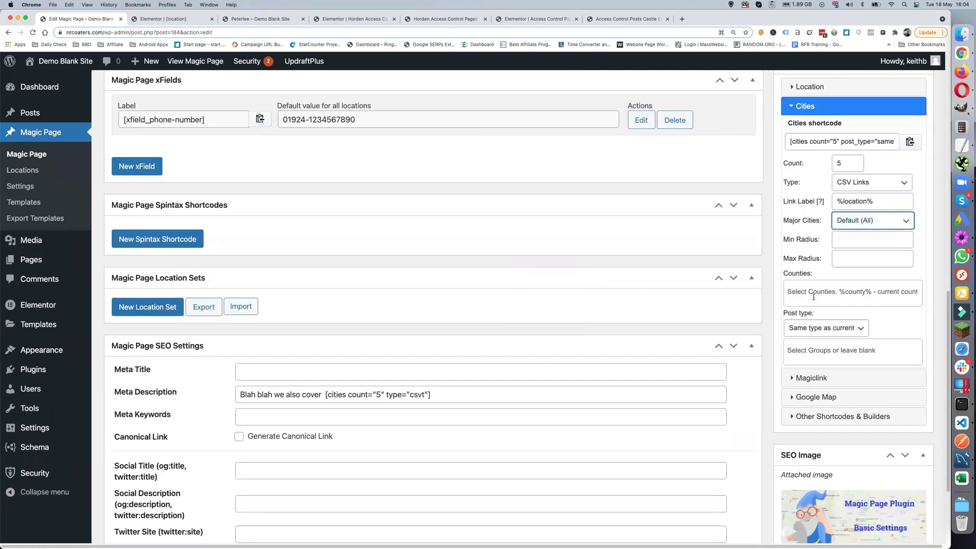